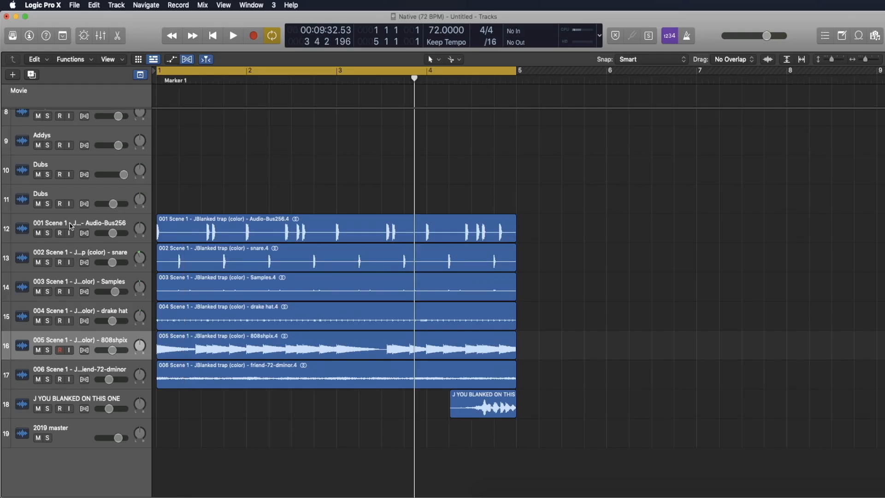
Step: Rename track 12 as Kick and track 13 as Snare
double_click(71, 226)
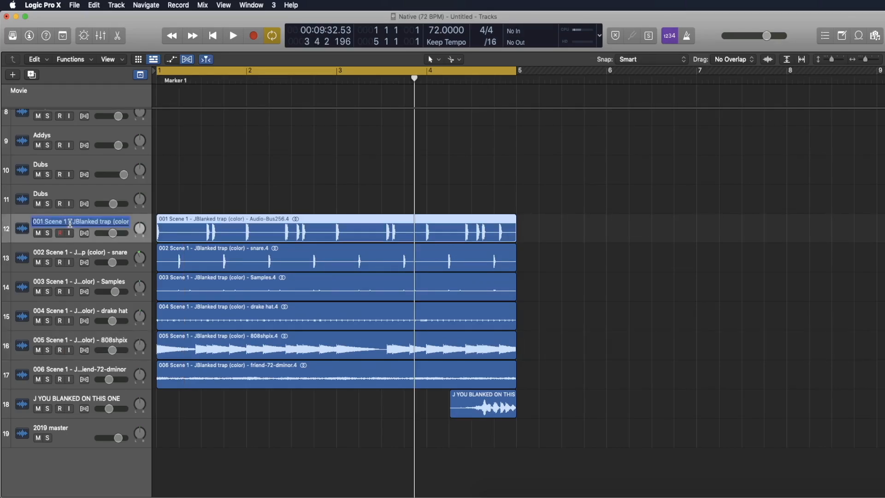
type("Kick")
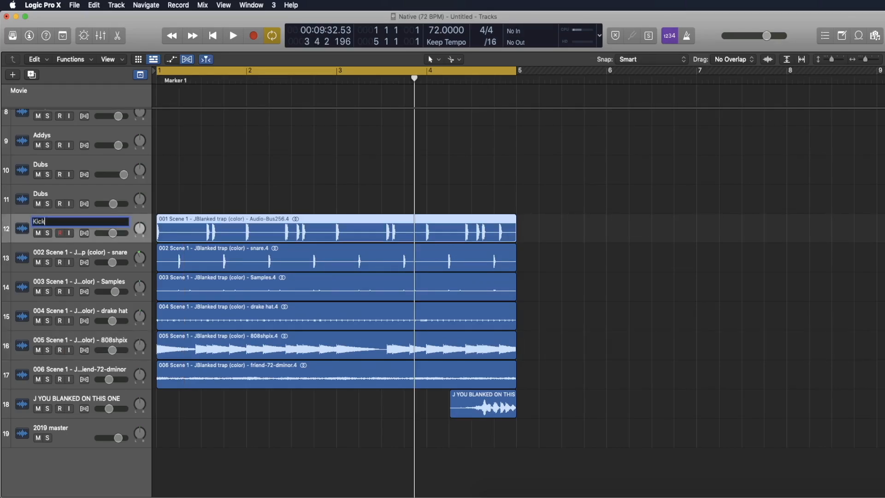
key("Return")
double_click(77, 254)
type("Snare")
key("Return")
Step: Rename track 14 as Hi Hat 2 and track 15 as Hi Hat 1
double_click(76, 283)
type("Hi Hat 2")
key("Return")
double_click(76, 312)
type("Hi Hat 1")
key("Return")
Step: Rename track 16 as 808 and track 17 as melody
left_click(86, 342)
double_click(86, 341)
type("808")
key("Return")
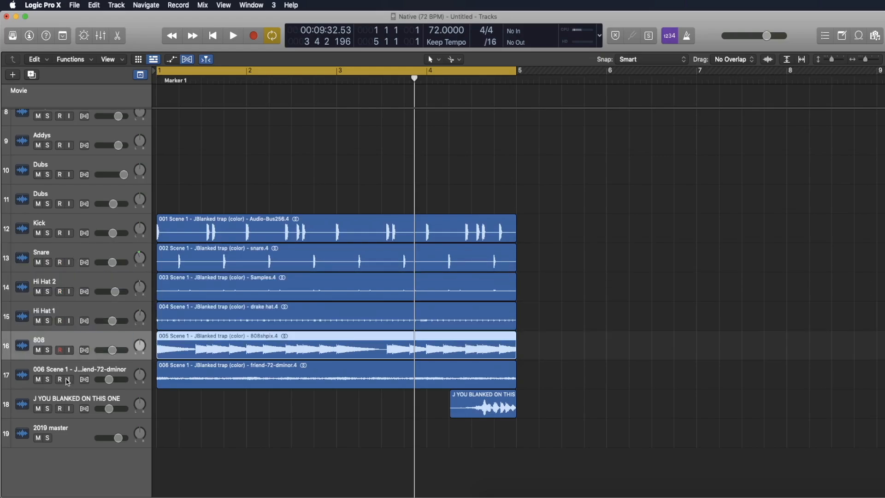
double_click(60, 367)
type("melody")
key("Return")
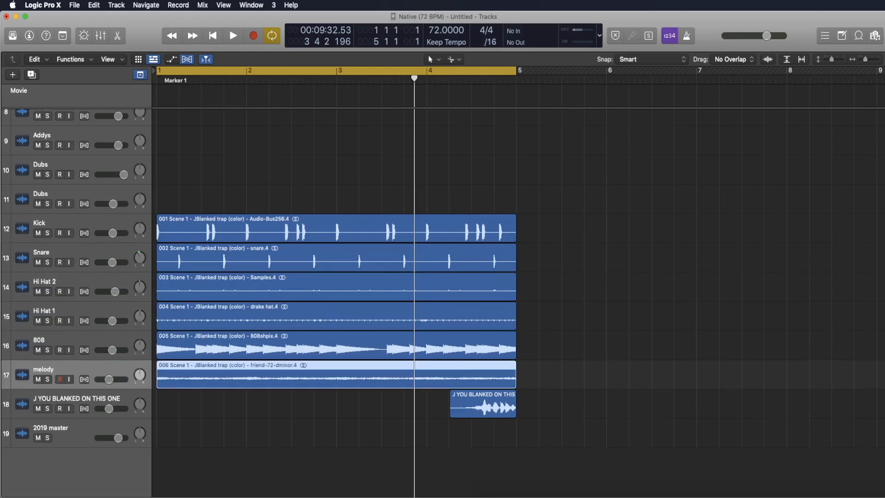
Step: Rename track 18 as Tag and capitalize track 17's name to Melody
double_click(60, 398)
type("Tag")
key("Return")
double_click(36, 369)
left_click(39, 368)
key("BackSpace")
type("M")
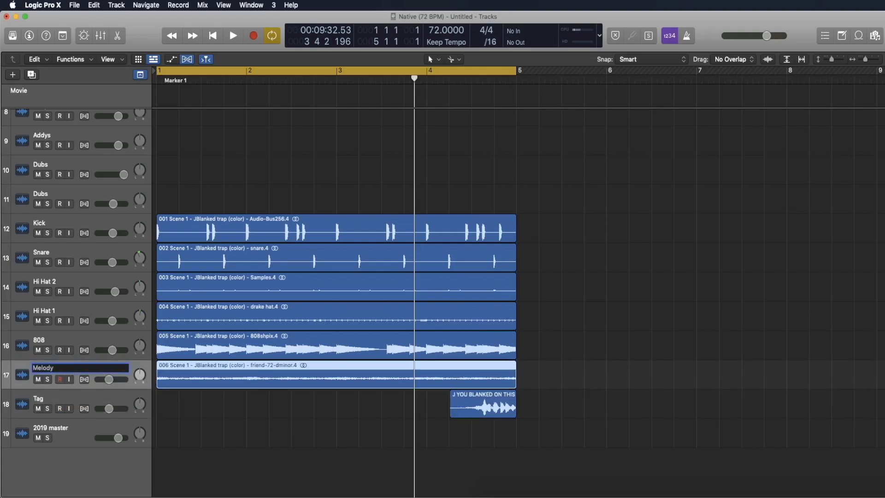
left_click(684, 248)
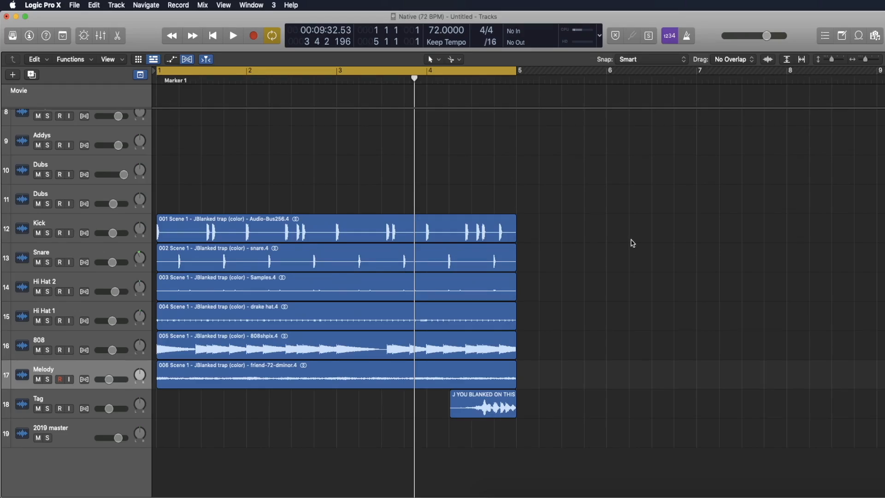
Step: Turn off the cycle range over the first four bars
key("super+Left")
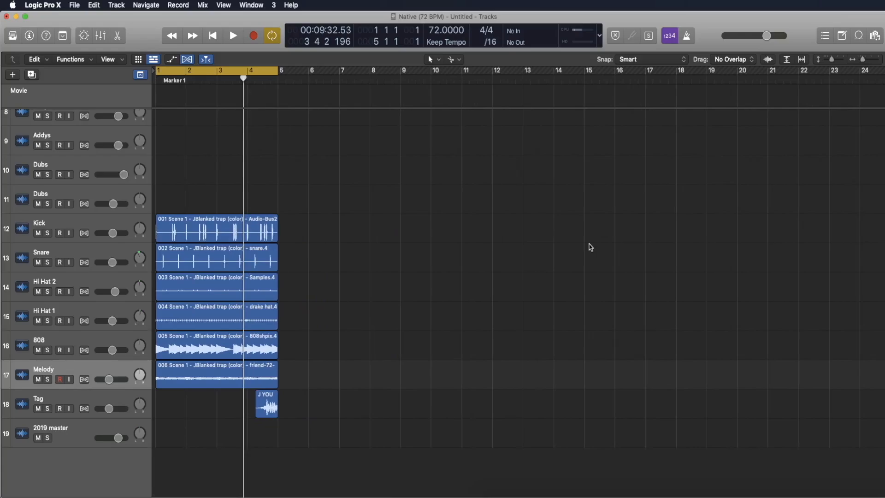
key("c")
left_click_drag(322, 431, 129, 251)
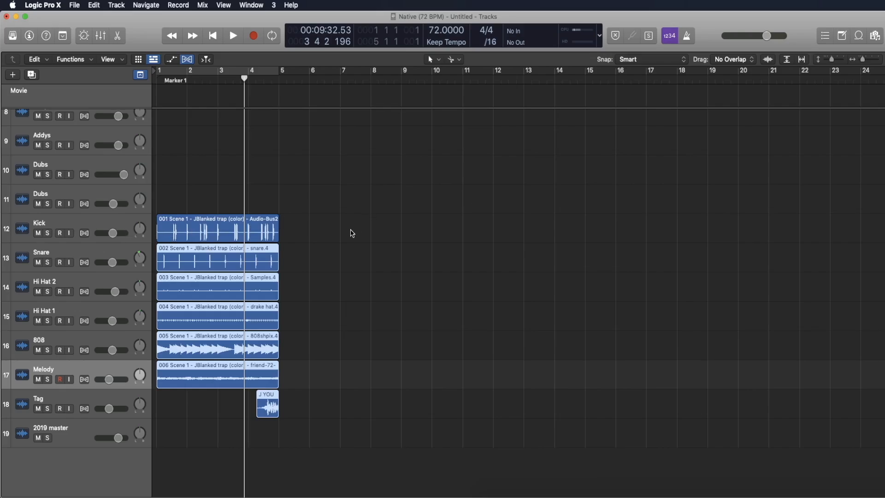
key("super+r")
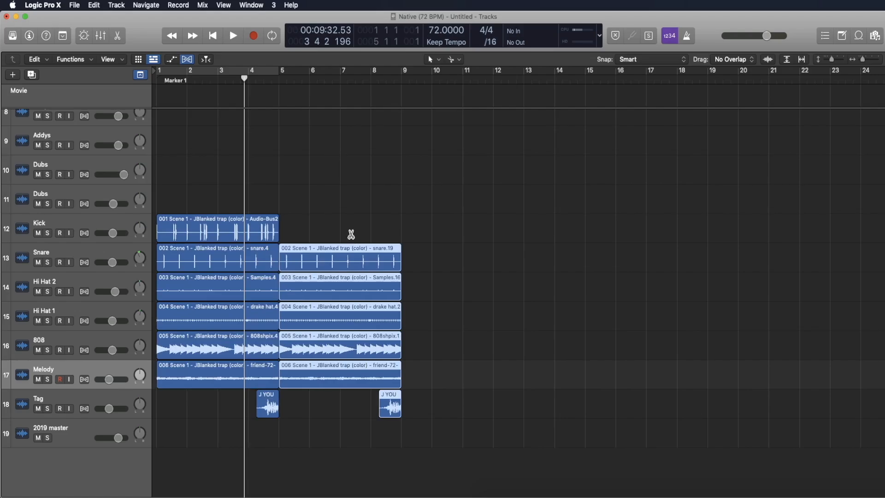
key("super+z")
left_click_drag(298, 450, 144, 213)
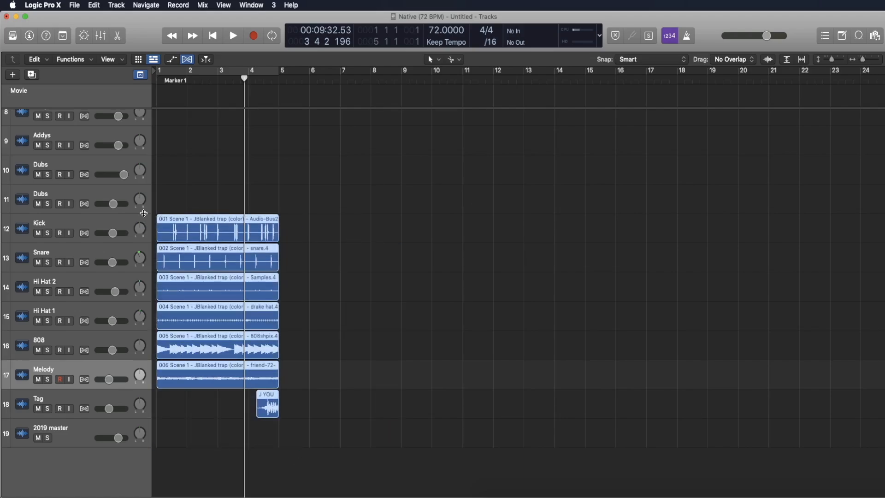
key("super+r")
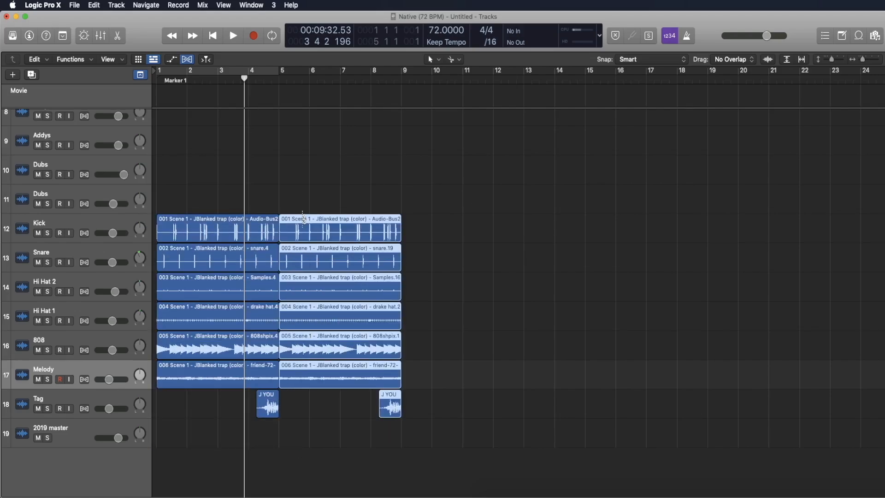
key("super+z")
Step: Place the playhead at bar 5 and check closely how the ends of all regions line up with it
key("super+Right")
key("super+Right")
key("super+Right")
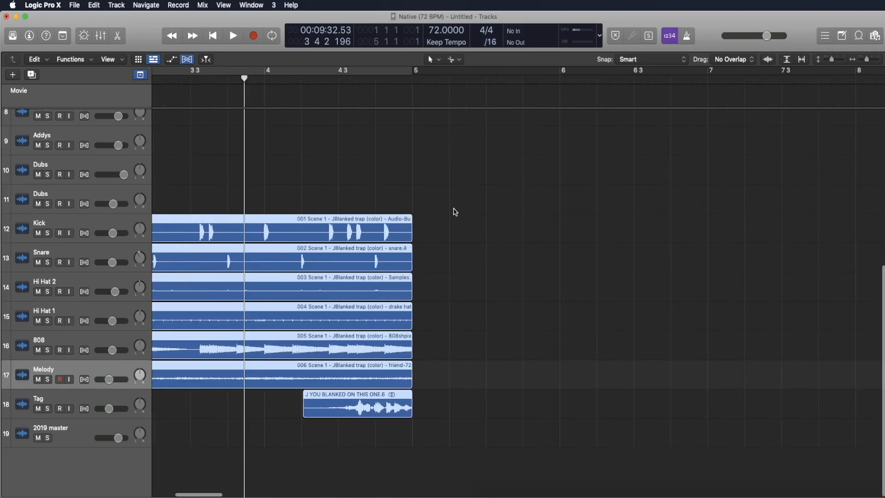
key("super+Right")
left_click(529, 79)
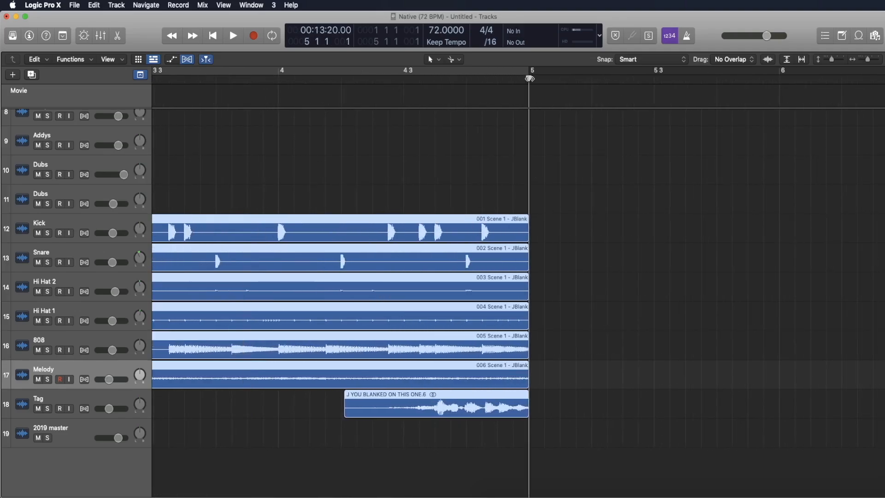
key("super+Right")
key("super+Right")
key("super+Right")
key("super+Left")
key("super+Left")
key("super+Left")
key("super+Left")
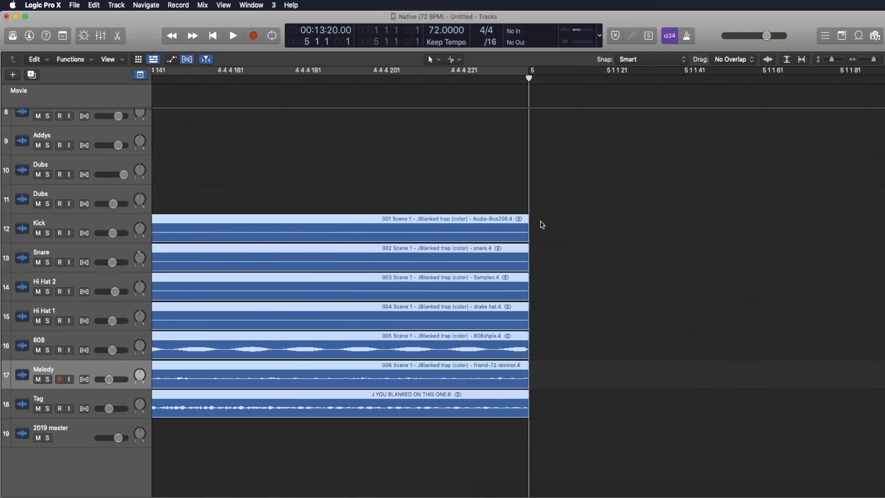
right_click(493, 185)
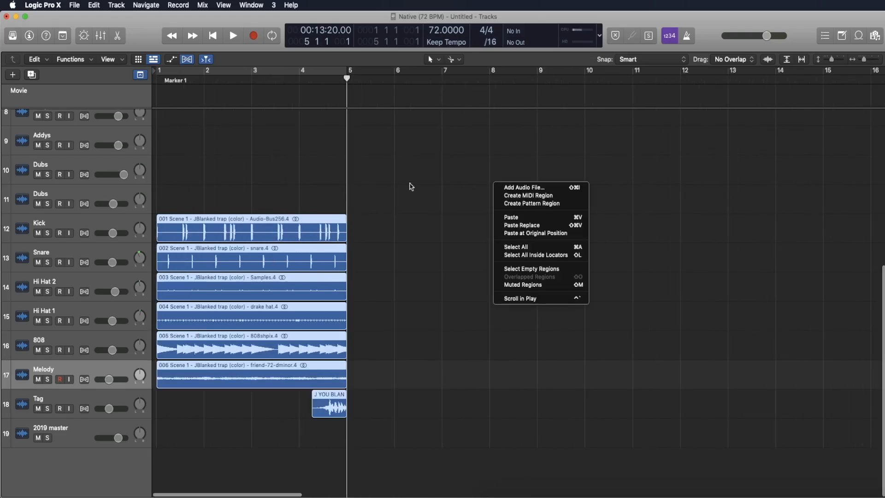
left_click(377, 191)
left_click(392, 302)
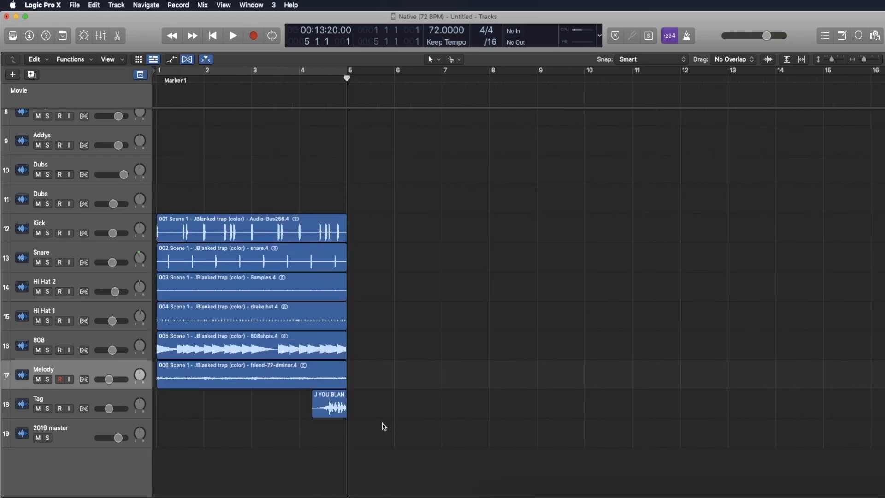
left_click_drag(382, 426, 169, 227)
key("super+r")
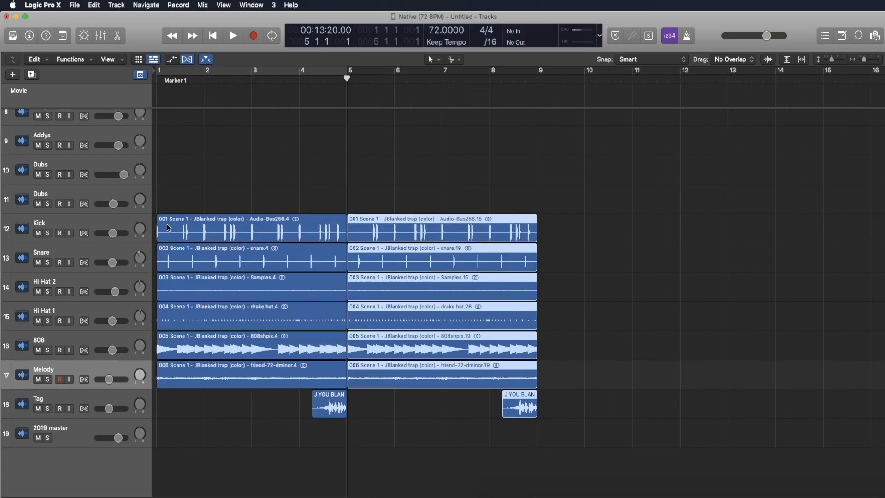
key("super+z")
left_click(436, 320)
left_click_drag(368, 443, 360, 221)
left_click(368, 189)
key("super+z")
left_click(375, 390)
Step: Repeat all regions on the Kick through Tag tracks five times so the loop fills the timeline up to bar 25
left_click_drag(376, 437, 188, 228)
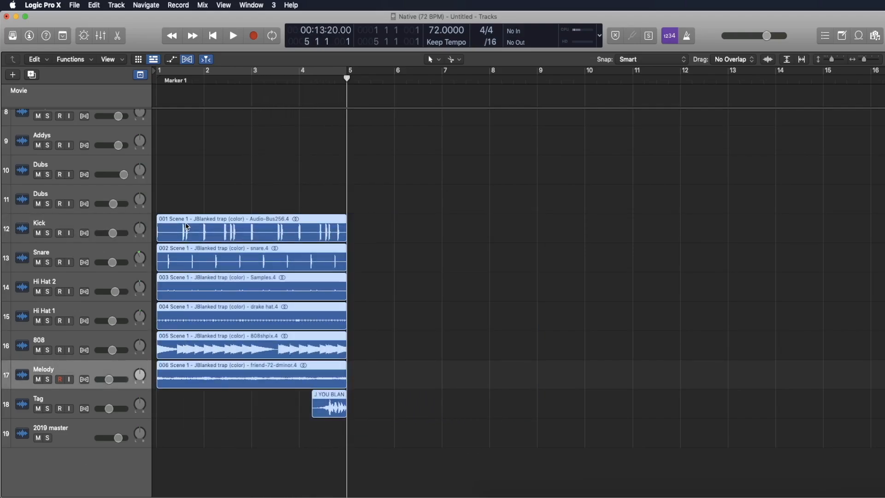
key("super+r")
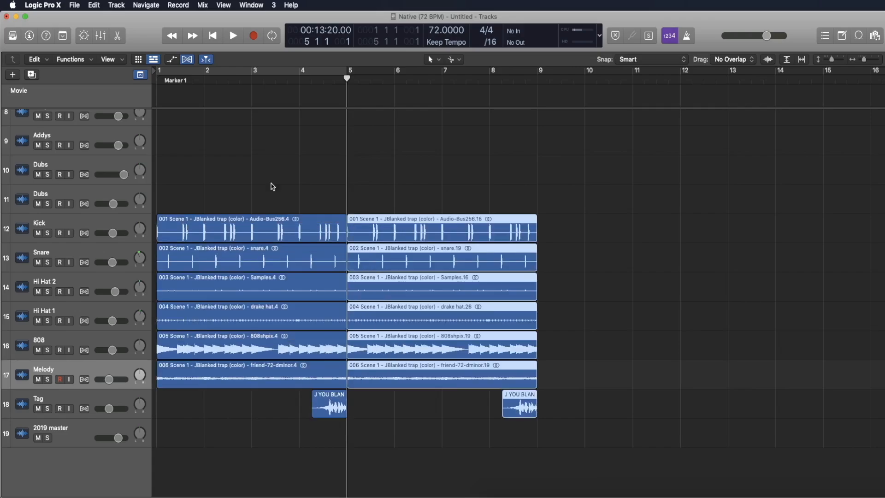
key("super+r")
key("super+r")
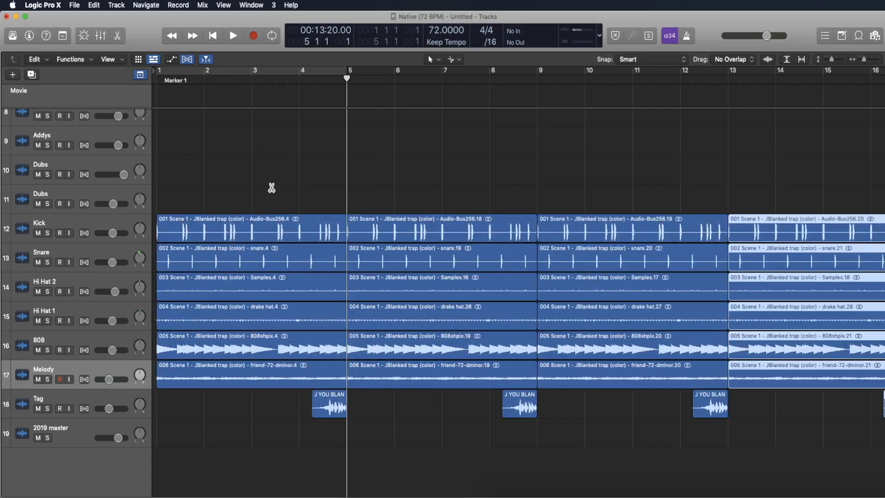
key("super+Left")
key("super+Left")
key("super+r")
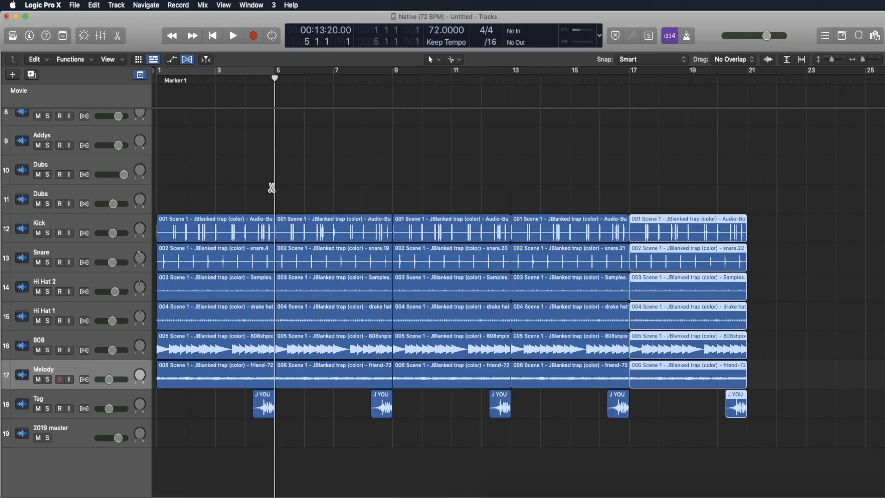
key("super+r")
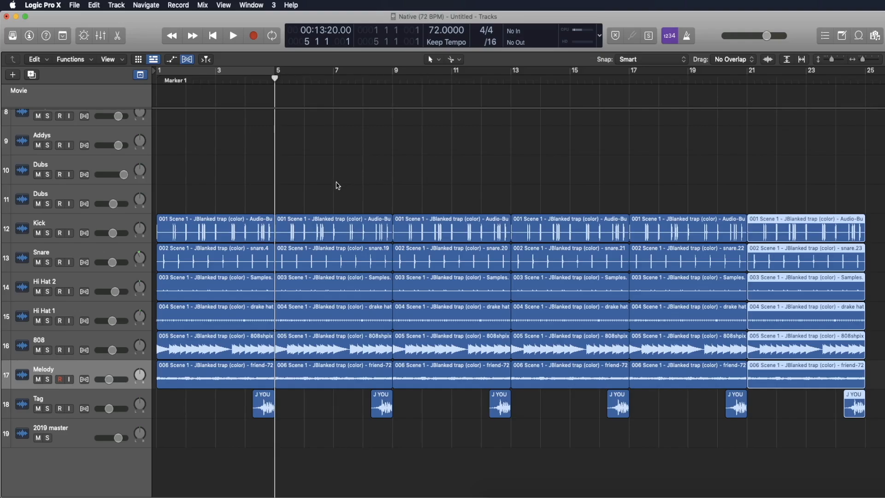
Step: Show the Arrangement global track above the first track
scroll(337, 184, "up", 10)
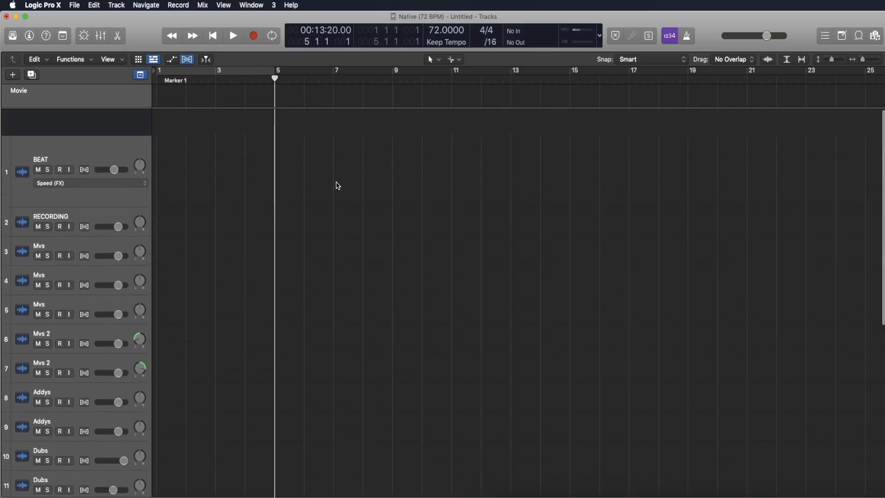
left_click(141, 77)
left_click(141, 77)
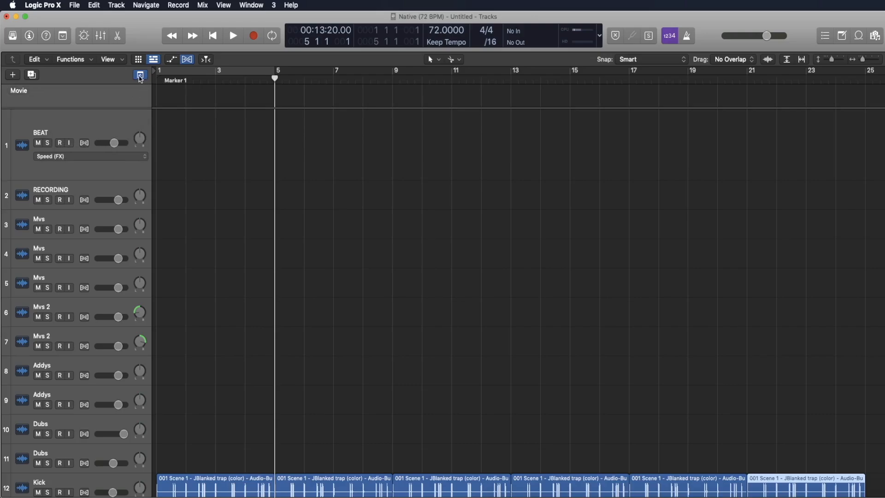
right_click(62, 96)
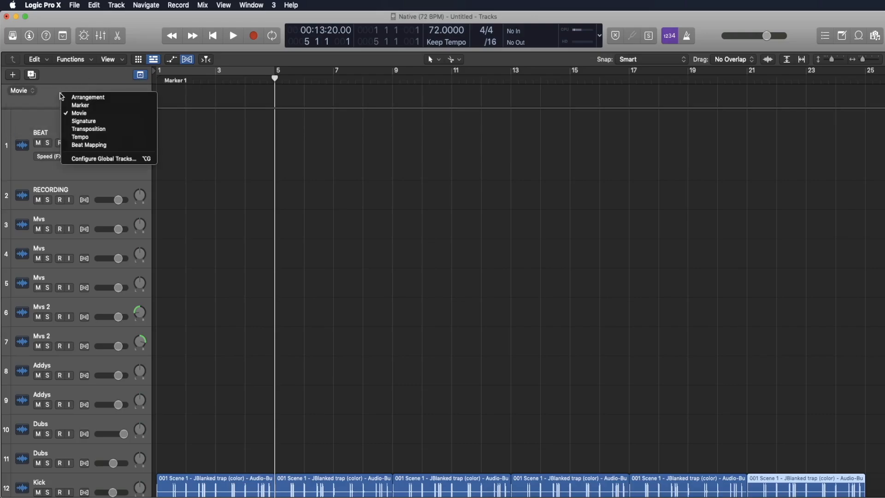
left_click(77, 98)
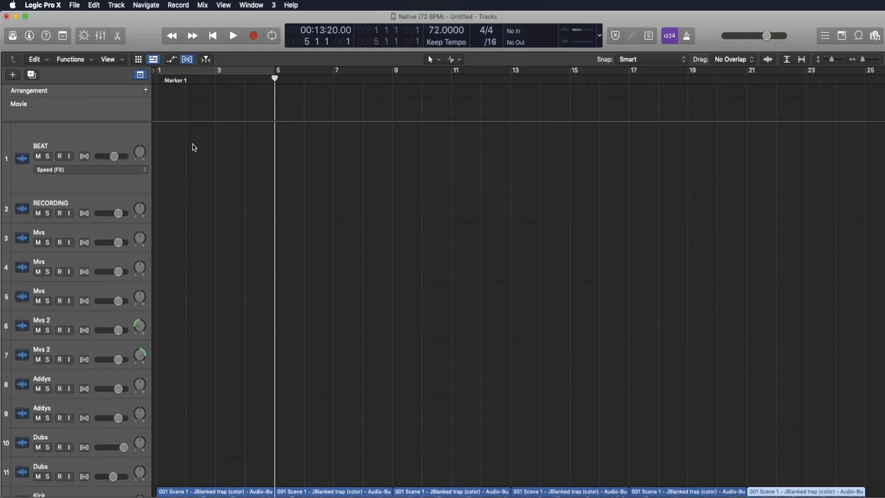
Step: Add an Intro arrangement marker, return the playhead to bar 1, and shorten the marker to end at bar 5
left_click(147, 91)
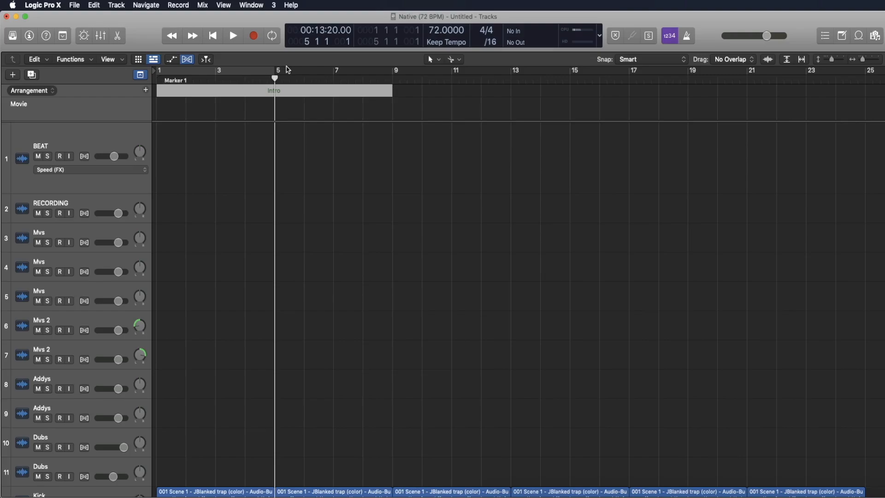
left_click_drag(274, 79, 156, 76)
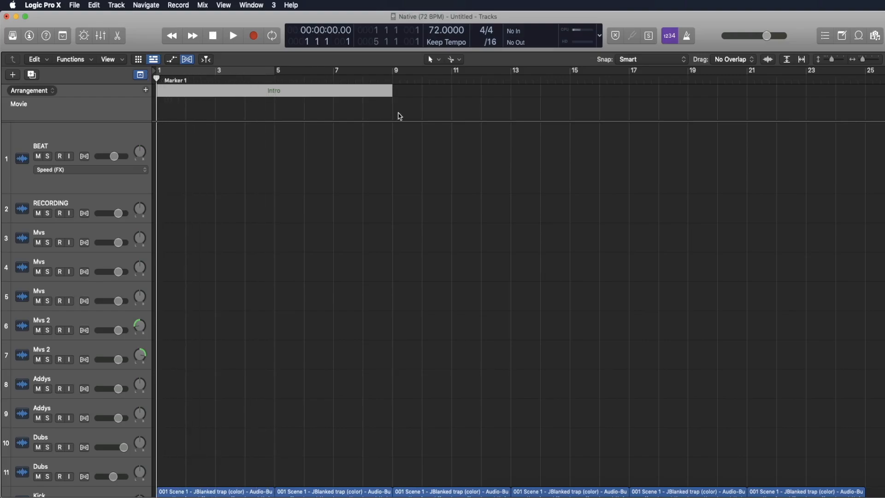
left_click_drag(391, 89, 275, 96)
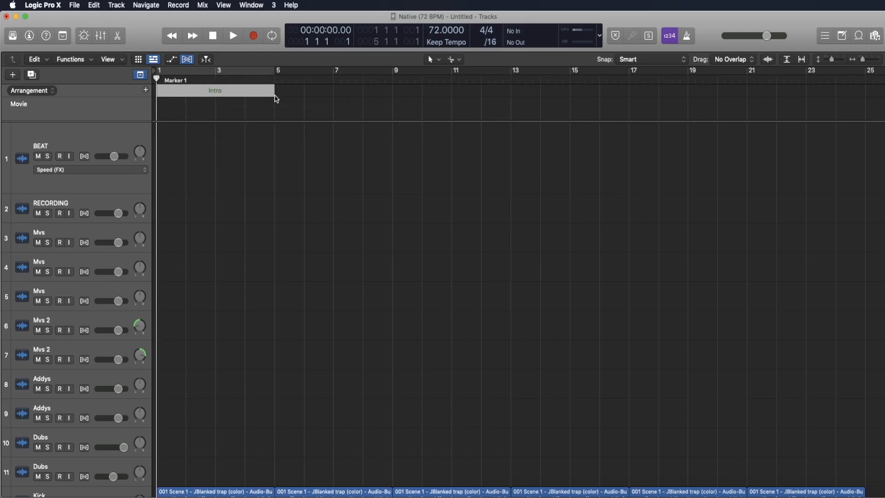
Step: Add a second arrangement marker from bar 5 to bar 13 and set its type to Chorus
left_click(146, 92)
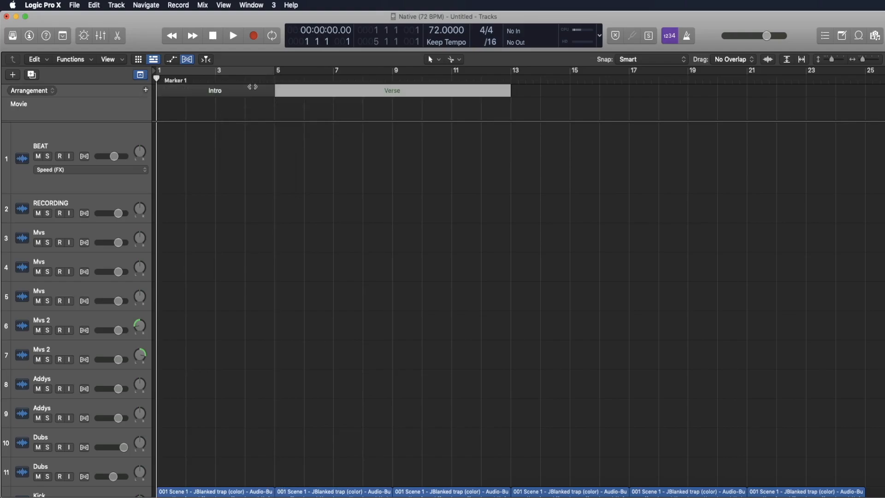
left_click(393, 91)
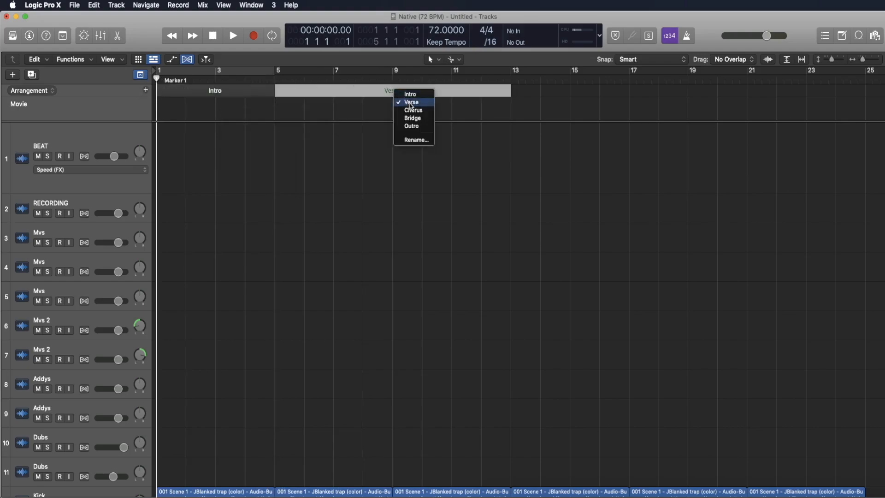
left_click(414, 110)
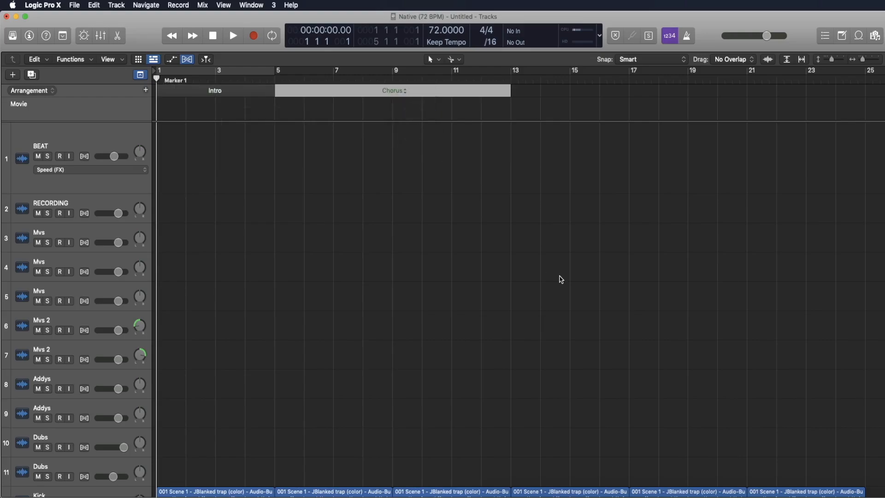
Step: Add a third arrangement marker from bar 13 to bar 21 and set its type to Verse
left_click_drag(838, 61, 829, 60)
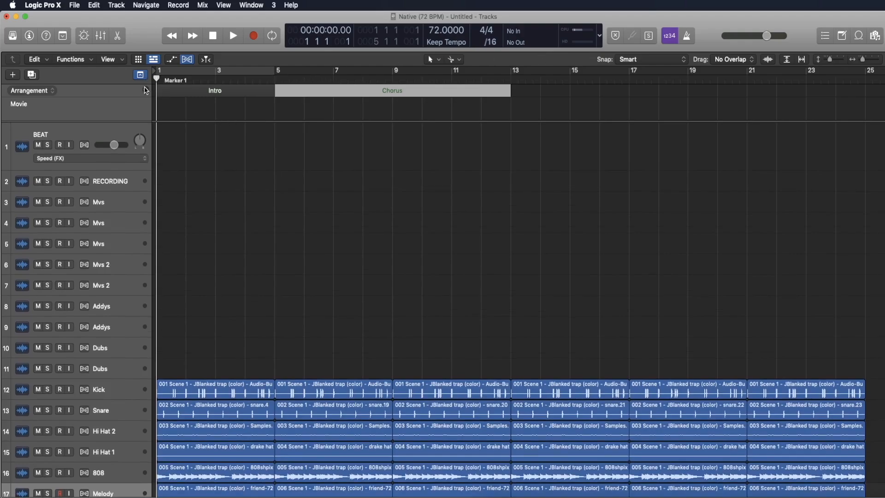
left_click(145, 89)
left_click(625, 92)
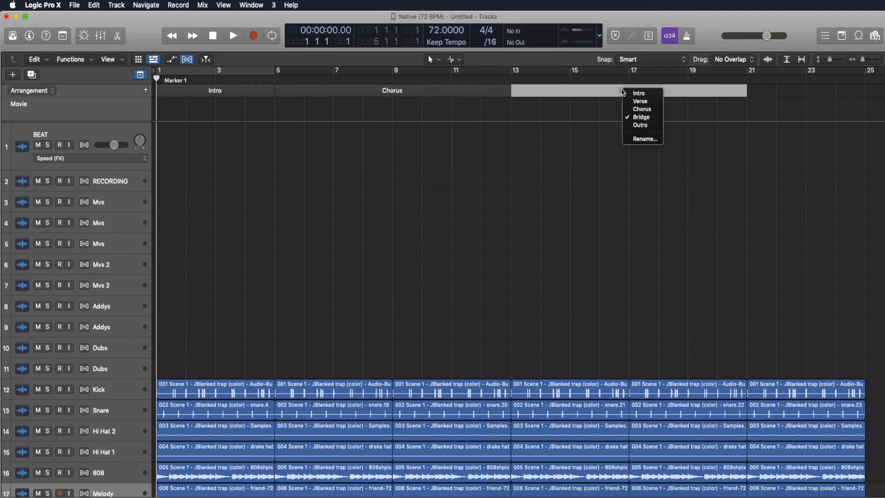
left_click(643, 101)
key("super+Left")
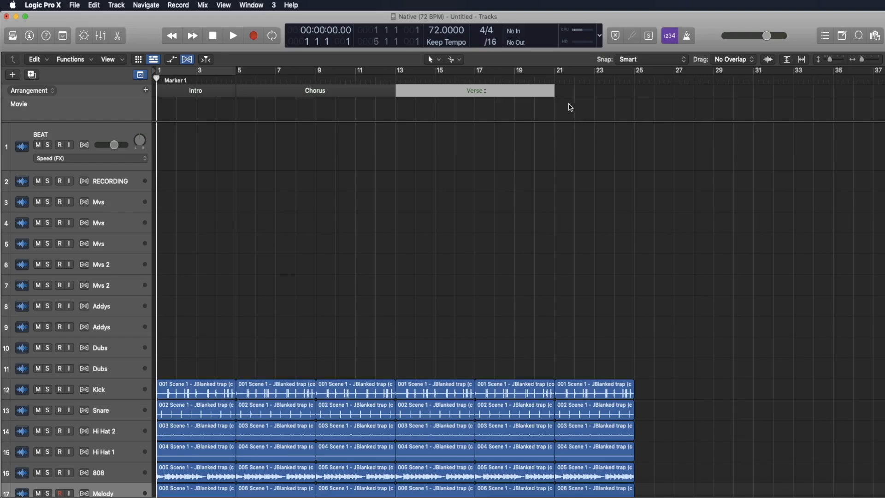
Step: Extend the first Verse arrangement marker to bar 29 and add a Chorus marker from bar 29 to bar 37
left_click_drag(552, 90, 714, 89)
scroll(516, 159, "down", 5)
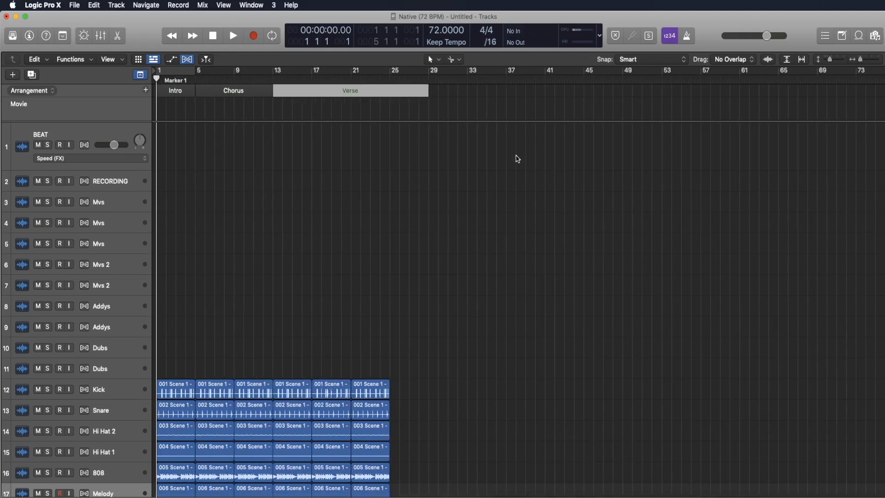
left_click(146, 90)
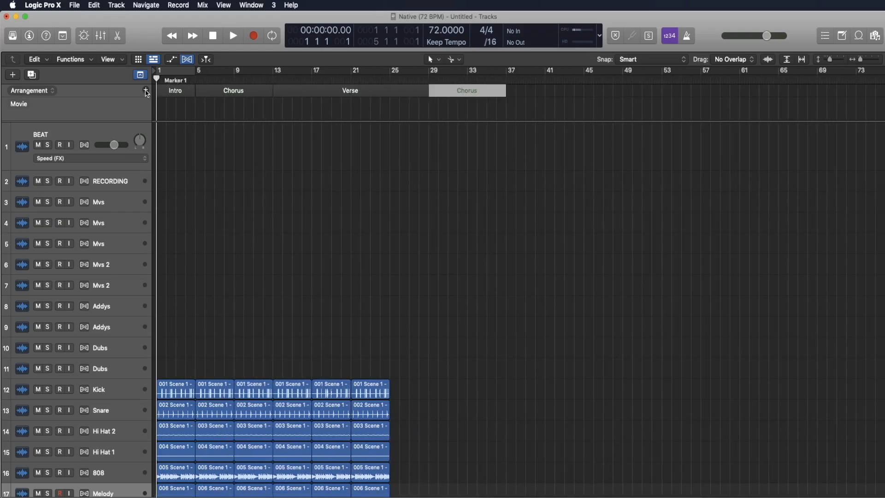
Step: Add an arrangement marker at bar 37, set its type to Verse, and extend it to bar 53
left_click(146, 90)
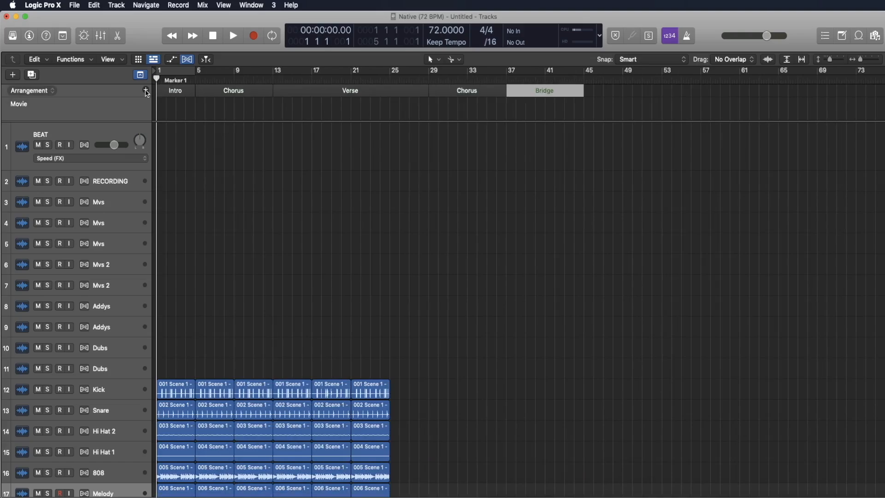
left_click(551, 90)
left_click(585, 99)
left_click_drag(582, 94, 662, 93)
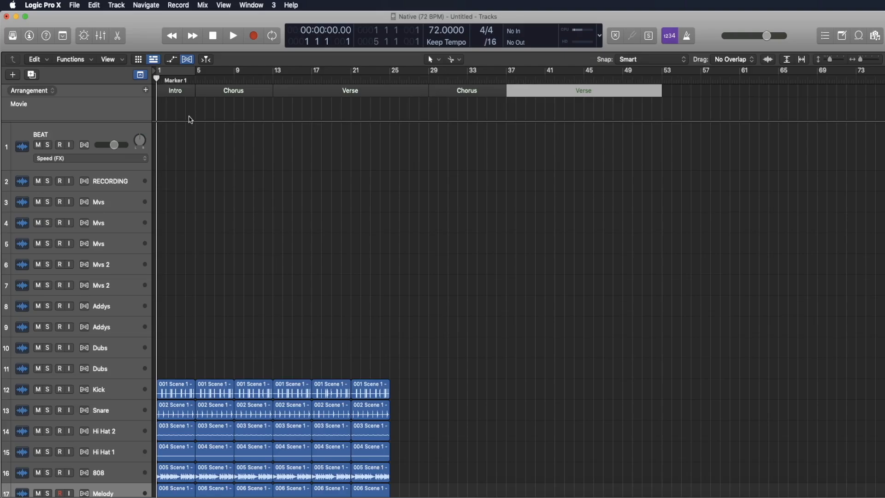
Step: Add two consecutive eight-bar arrangement markers from bar 53 to bar 69, both of type Chorus
left_click(146, 90)
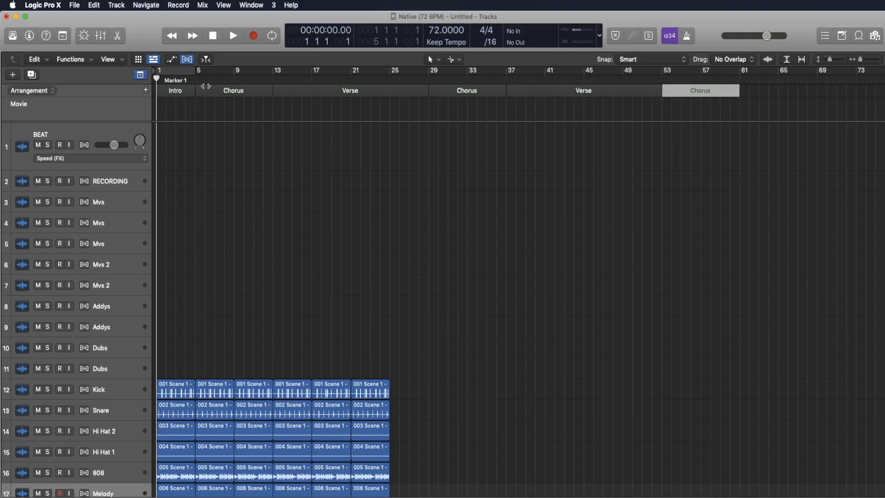
left_click(141, 89)
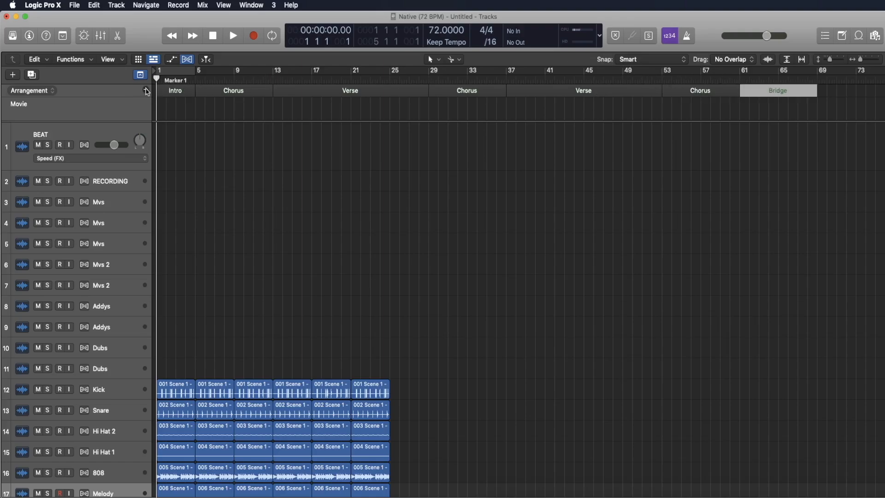
left_click(784, 95)
left_click(795, 113)
left_click(290, 330)
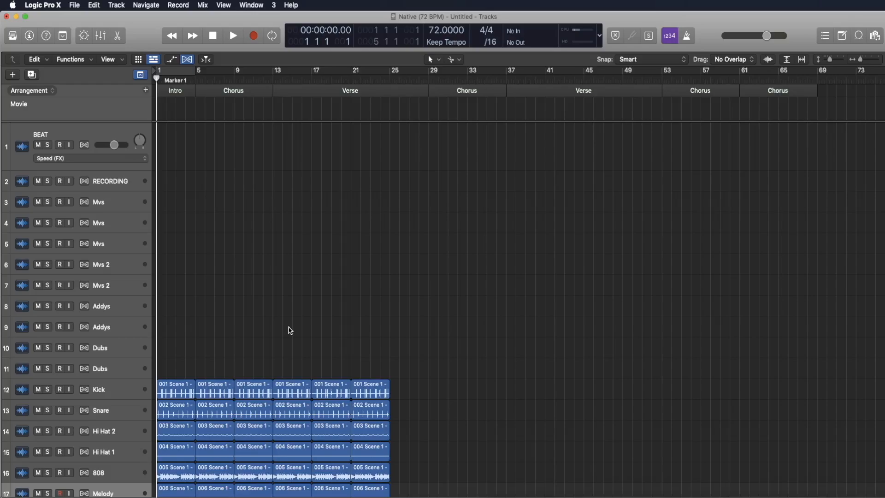
Step: Examine the drum, 808 and melody regions across the intro and first chorus, highlighting individual tracks
key("super+Right")
key("super+Right")
key("super+Right")
key("super+Right")
scroll(289, 330, "down", 5)
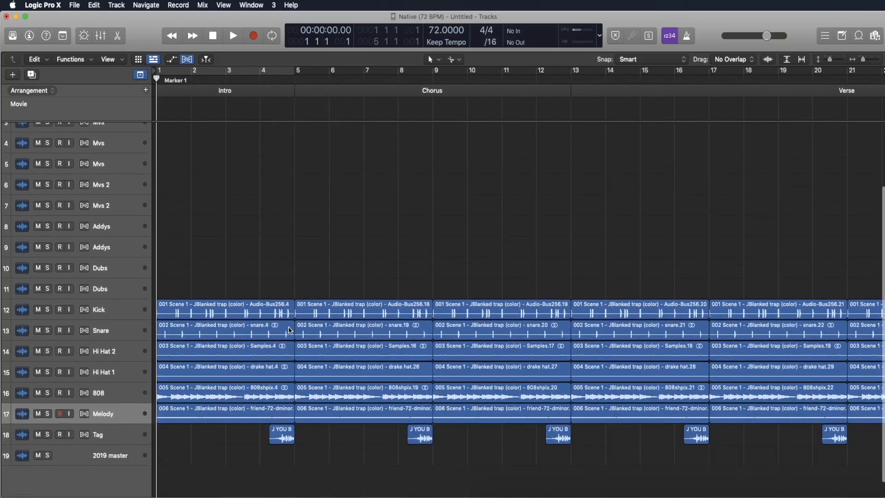
key("super+Right")
key("super+Right")
key("super+Right")
key("super+Left")
key("super+Left")
key("super+Left")
key("super+Left")
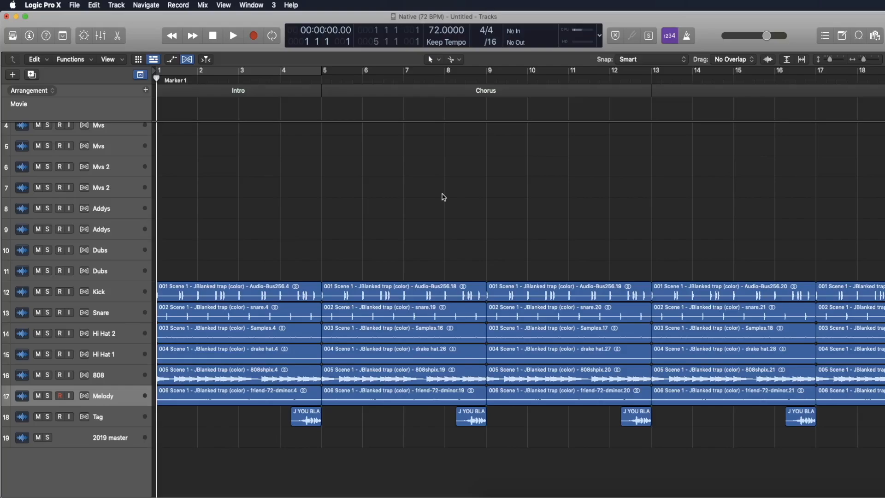
left_click(119, 298)
left_click(119, 321)
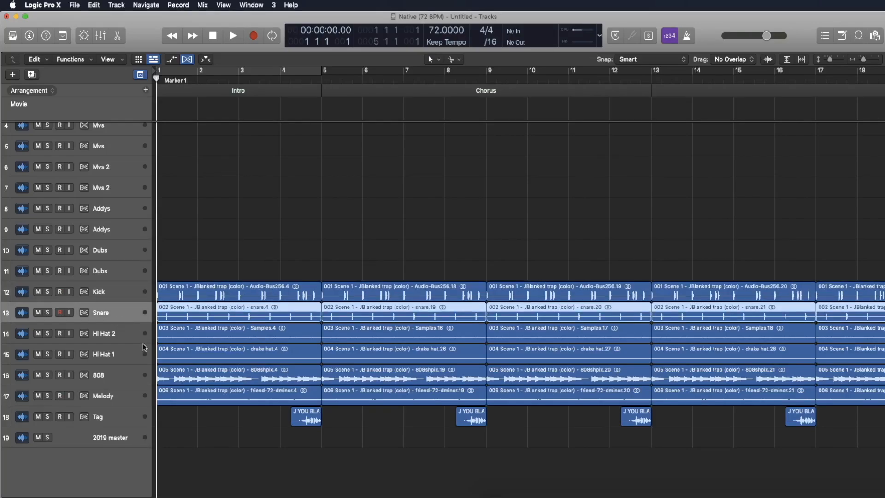
left_click(121, 382)
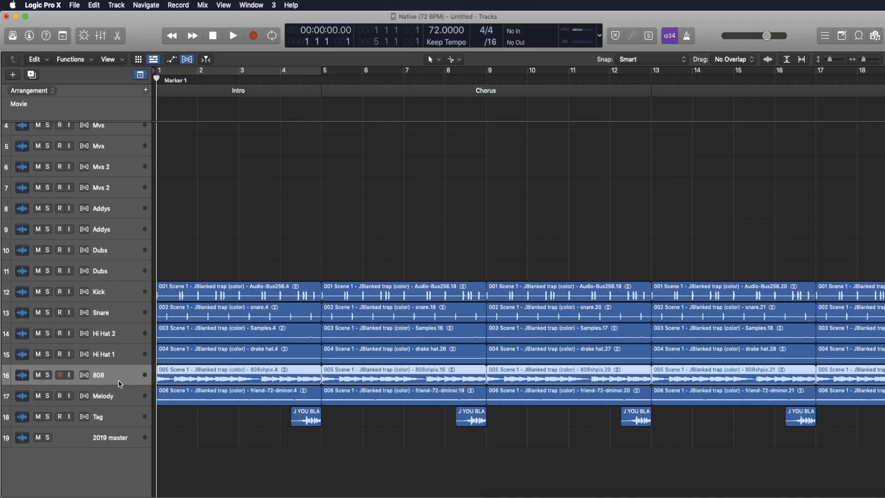
left_click(117, 395)
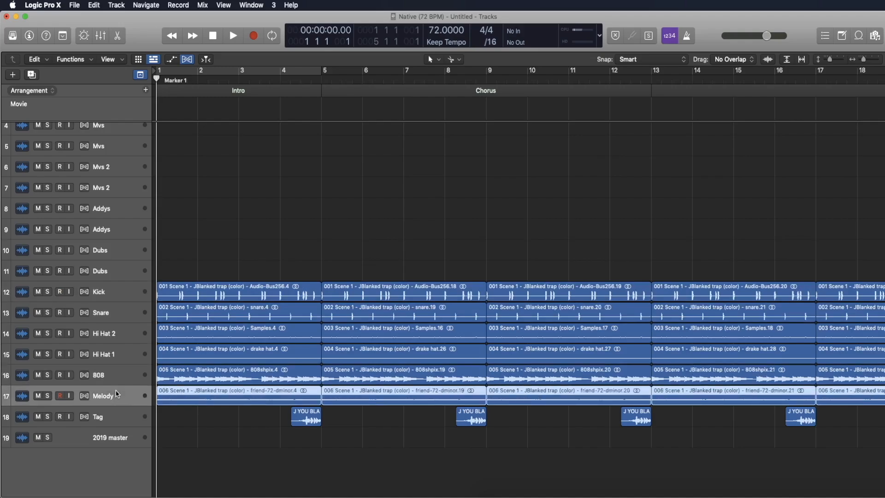
left_click(114, 357)
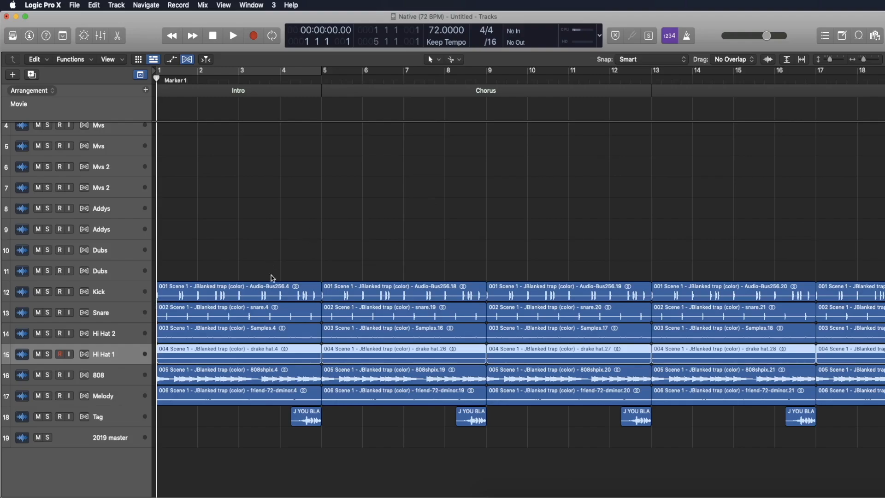
Step: Delete the three Kick regions covering the intro and first chorus, from bar 1 to bar 13
left_click(264, 295)
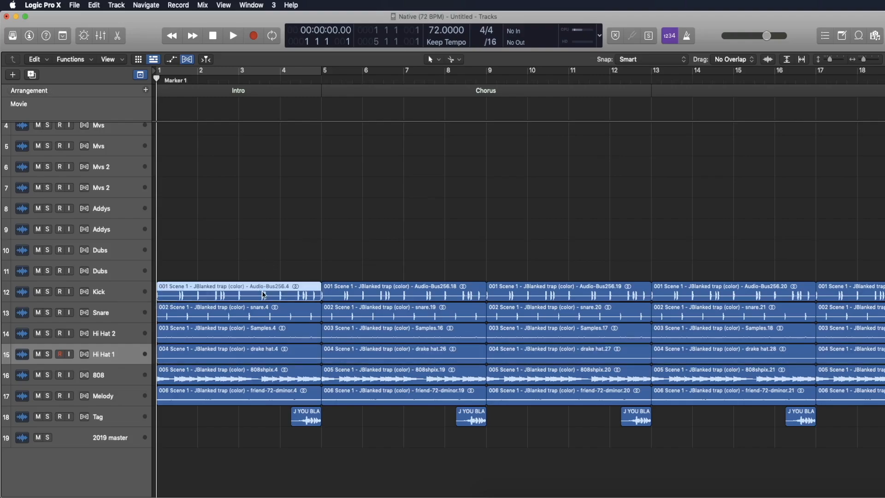
key("Delete")
left_click(393, 291)
key("Delete")
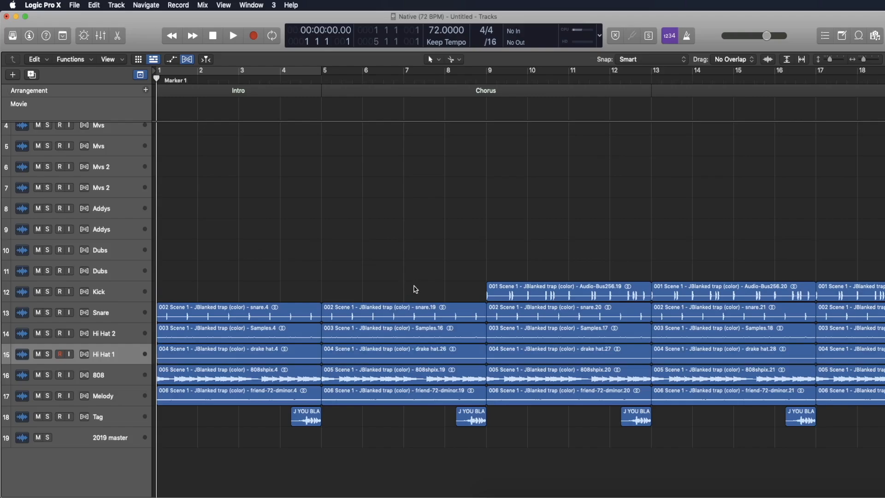
left_click(539, 290)
key("Delete")
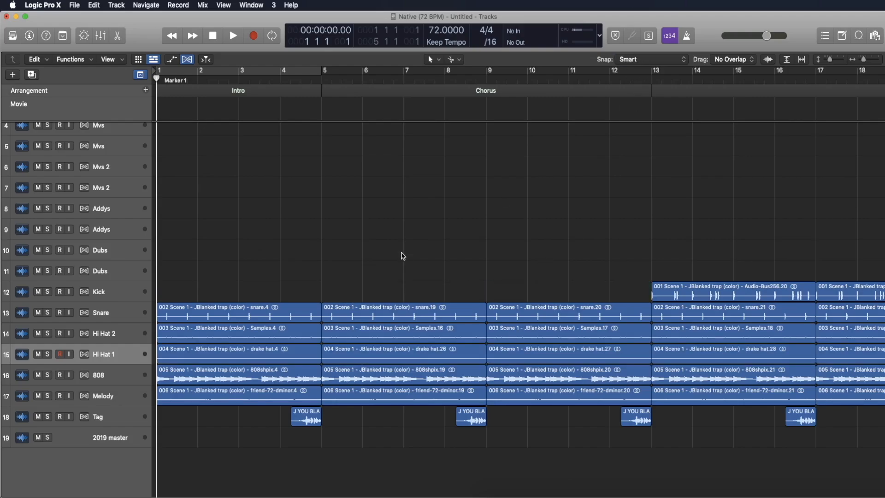
Step: Delete the Hi Hat 2 regions from bar 1 to bar 9 and the Tag region just before bar 9
left_click(233, 335)
key("Delete")
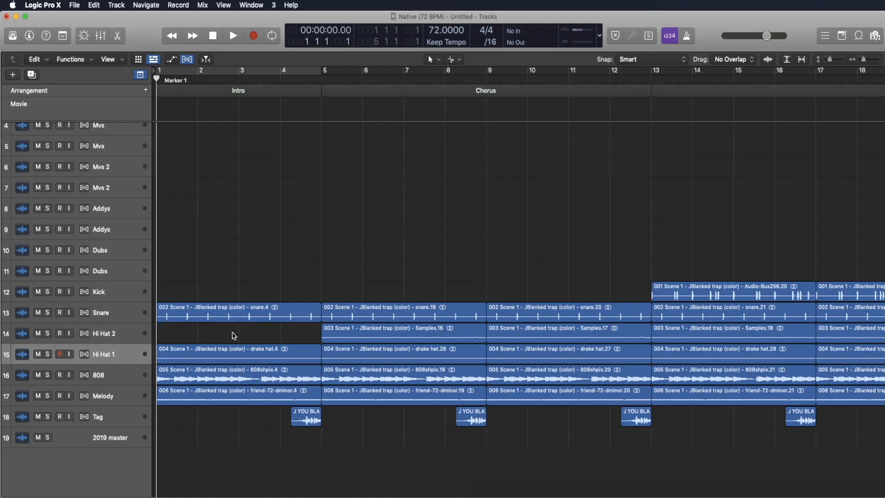
left_click(373, 335)
key("Delete")
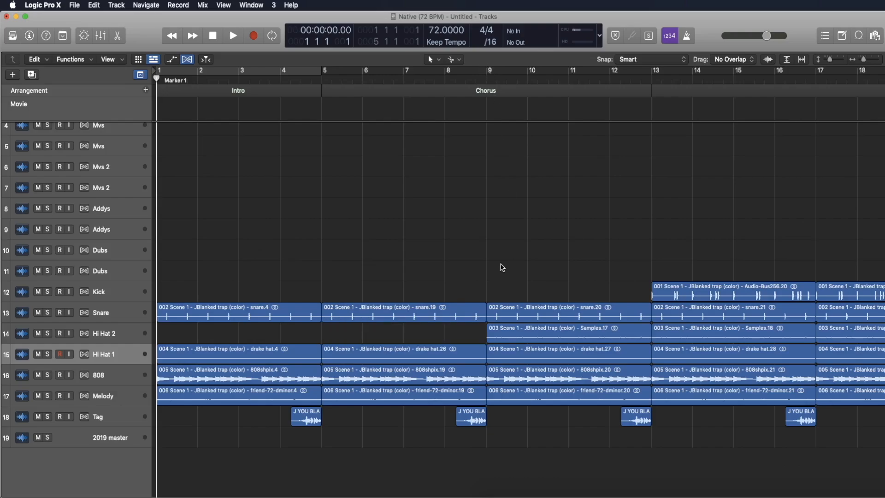
left_click(471, 413)
key("Delete")
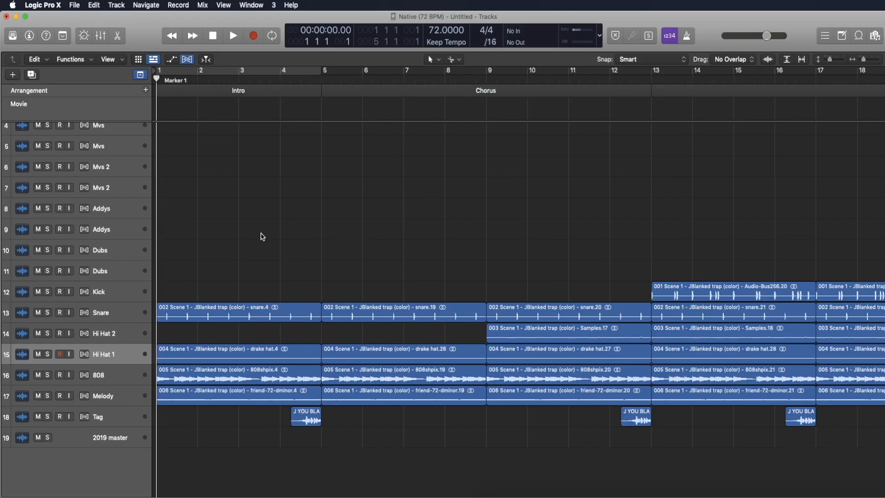
Step: Split the intro's Hi Hat 1 region at bar 3 and replace its first half with a copy of the second
scroll(261, 237, "up", 4)
scroll(261, 236, "down", 1)
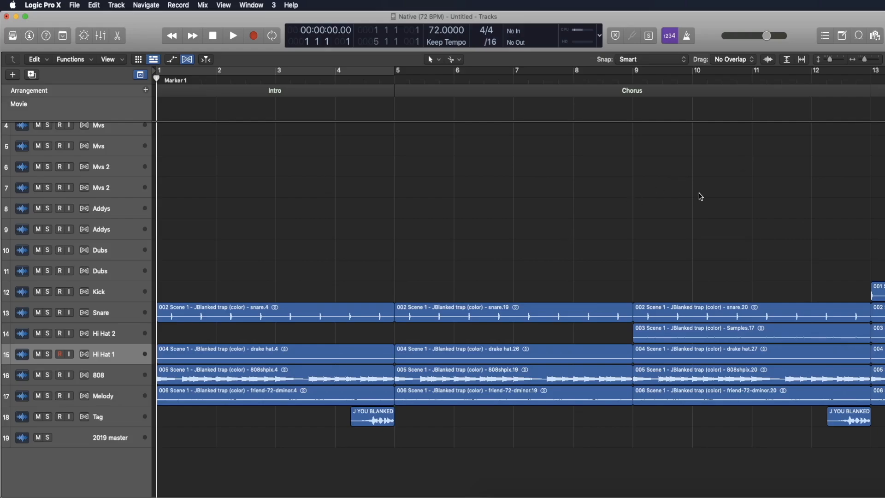
left_click_drag(832, 63, 836, 63)
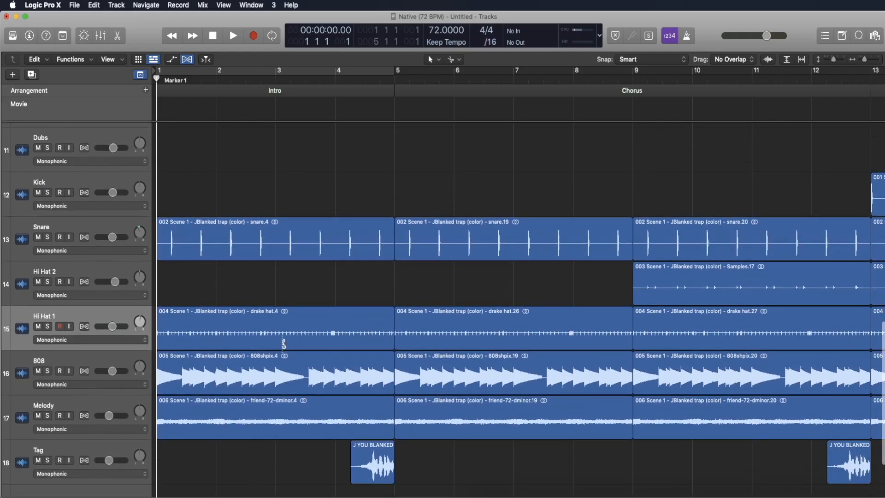
left_click(276, 321)
left_click(251, 324)
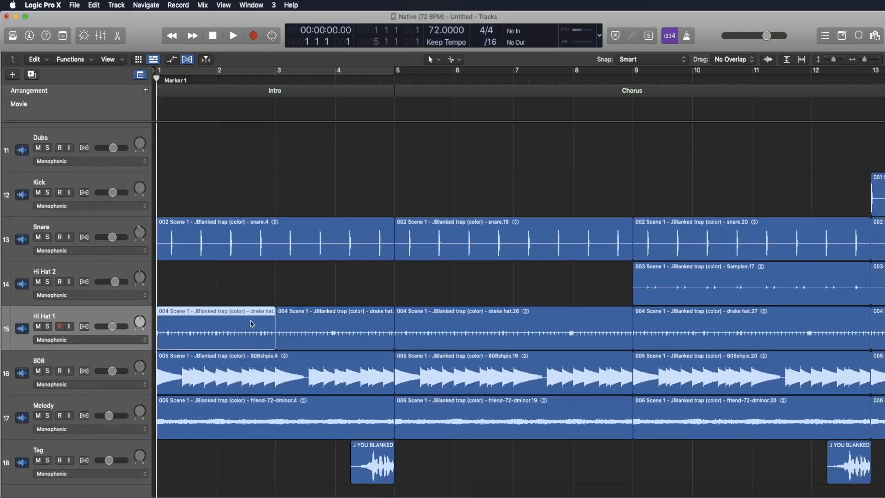
key("Delete")
left_click_drag(326, 335, 206, 326)
left_click(368, 283)
Step: Trim about one beat off the end of both intro Hi Hat 1 regions and play back the intro
left_click_drag(388, 340, 378, 337)
left_click_drag(271, 339, 254, 339)
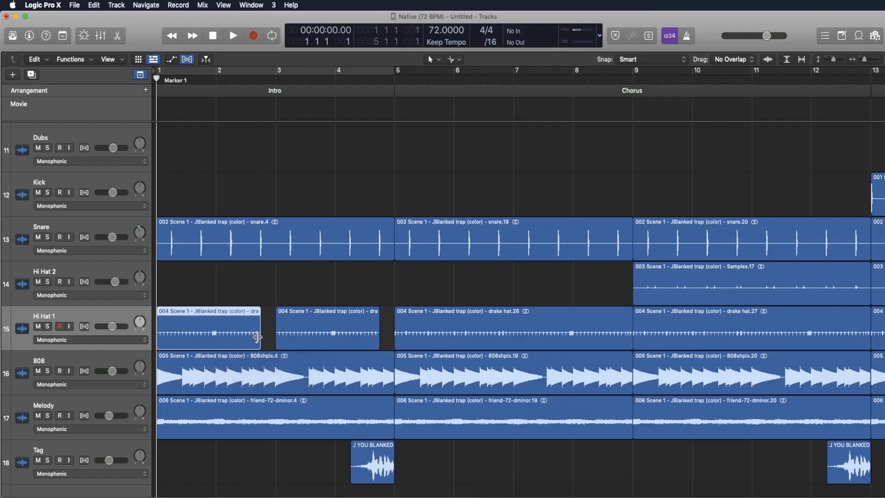
key("space")
key("space")
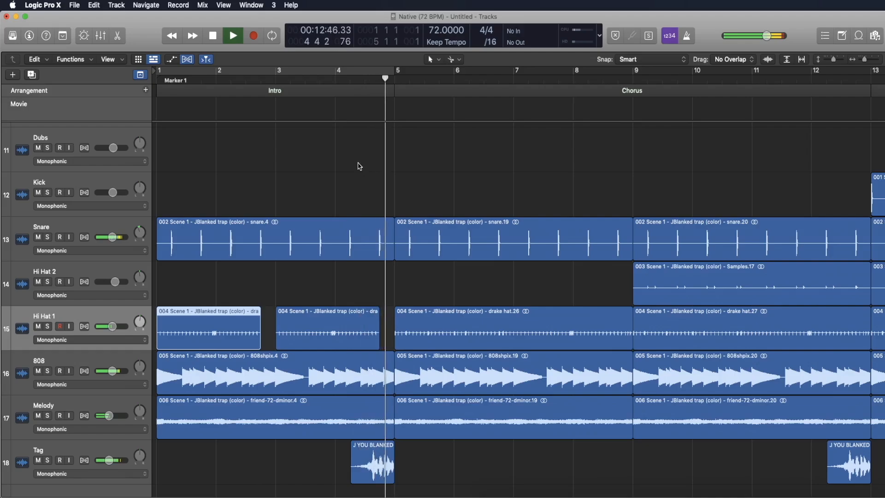
key("space")
Step: Shorten the second intro Hi Hat 1 region to end at bar 4 and trim the intro Snare region before its last hit
left_click(382, 304)
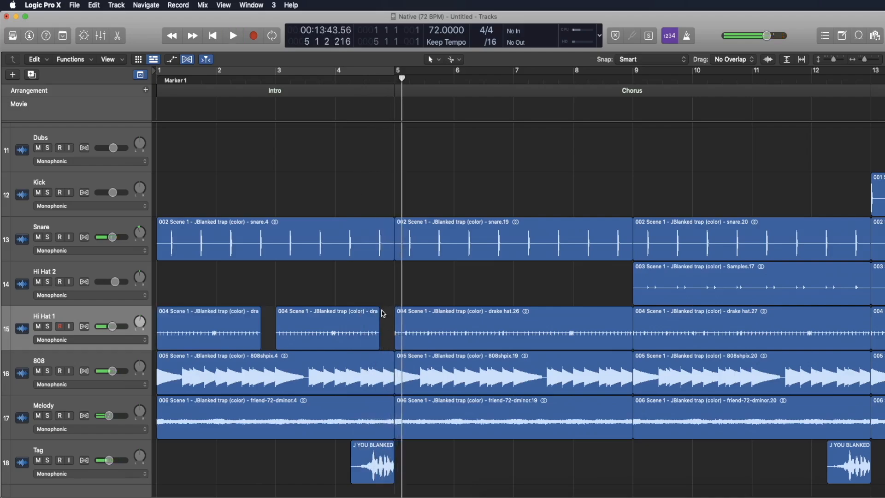
left_click(377, 335)
left_click_drag(377, 335, 335, 335)
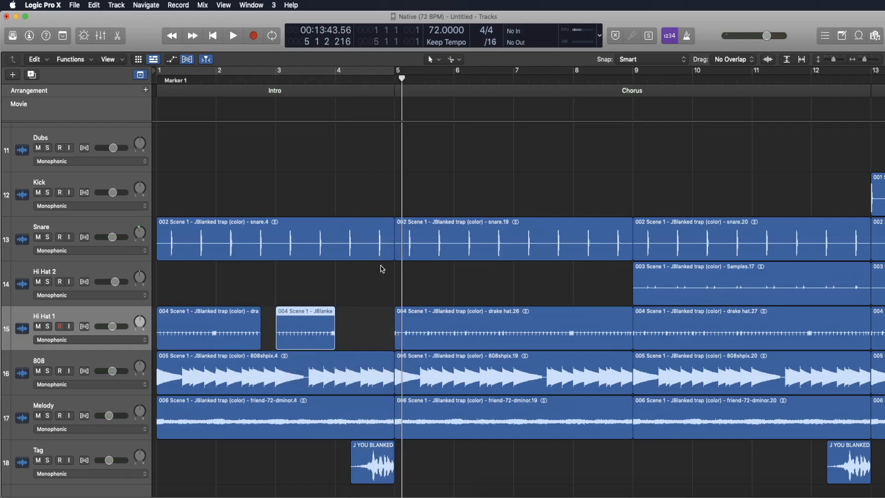
left_click_drag(393, 250, 368, 260)
scroll(356, 321, "down", 1)
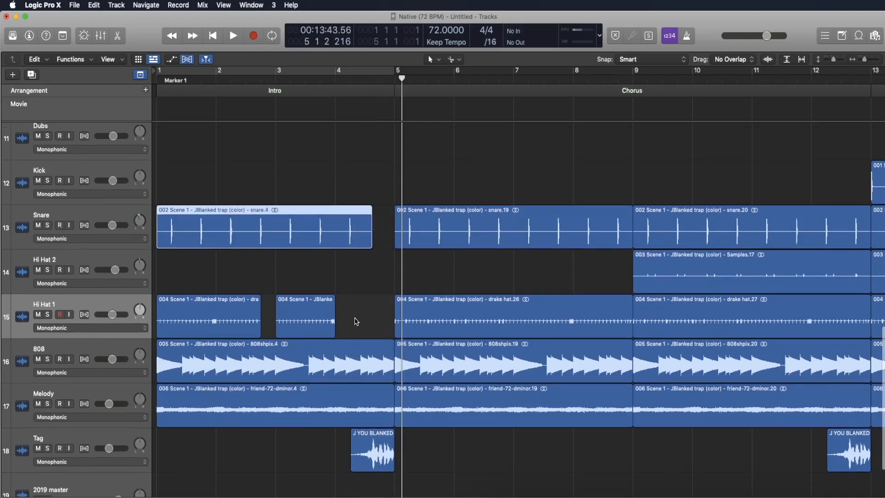
Step: Play the intro from bar 1 into the start of the chorus
key("Return")
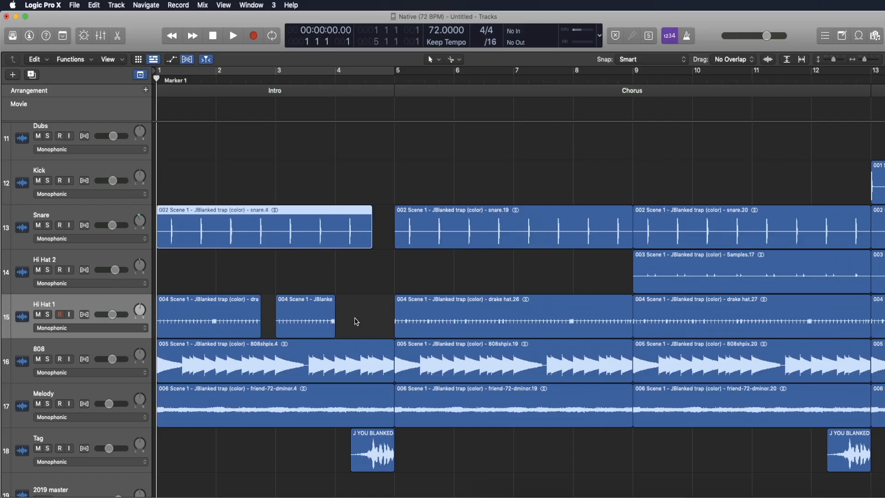
key("space")
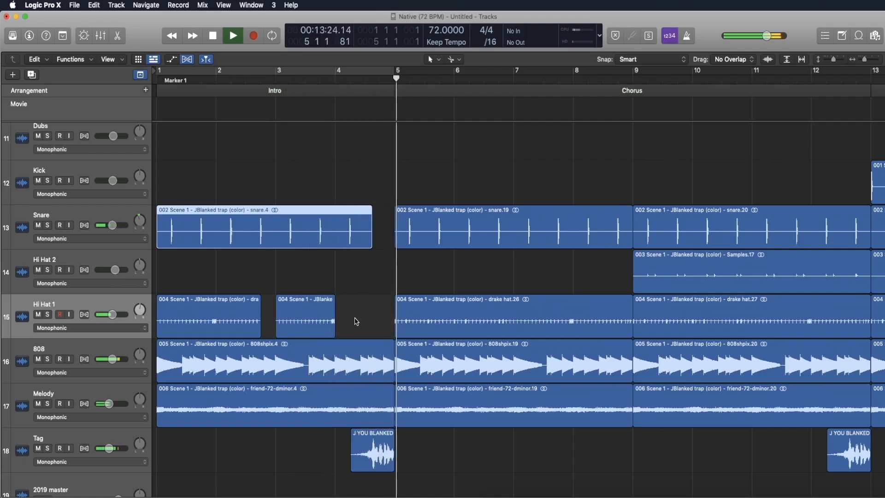
key("space")
Step: Select the 2019 master track and show its channel strip in the mixer
scroll(356, 322, "down", 1)
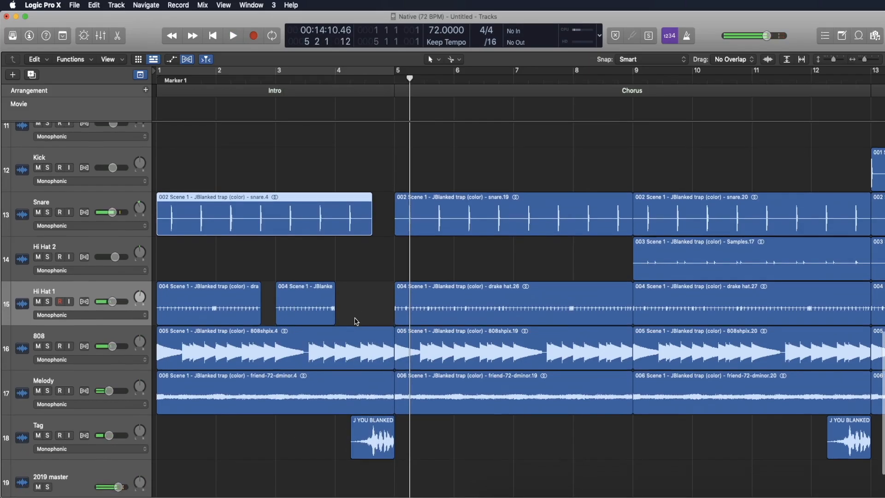
scroll(356, 322, "down", 4)
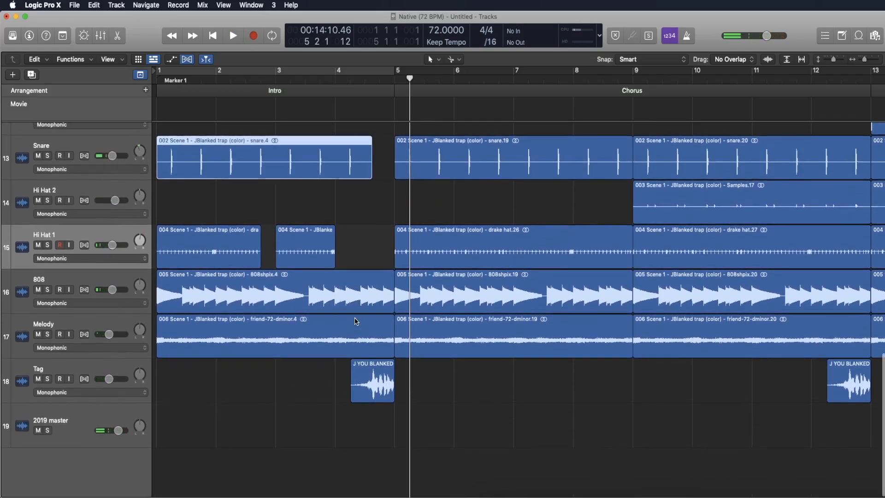
right_click(79, 423)
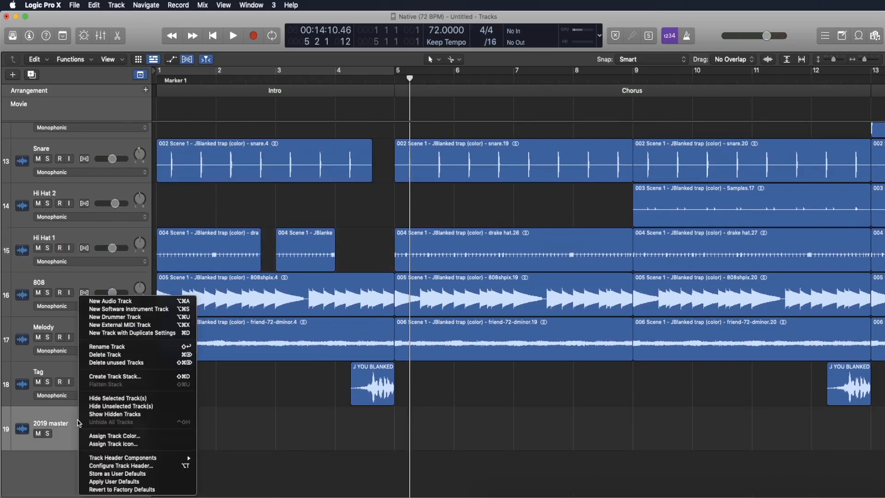
left_click(109, 420)
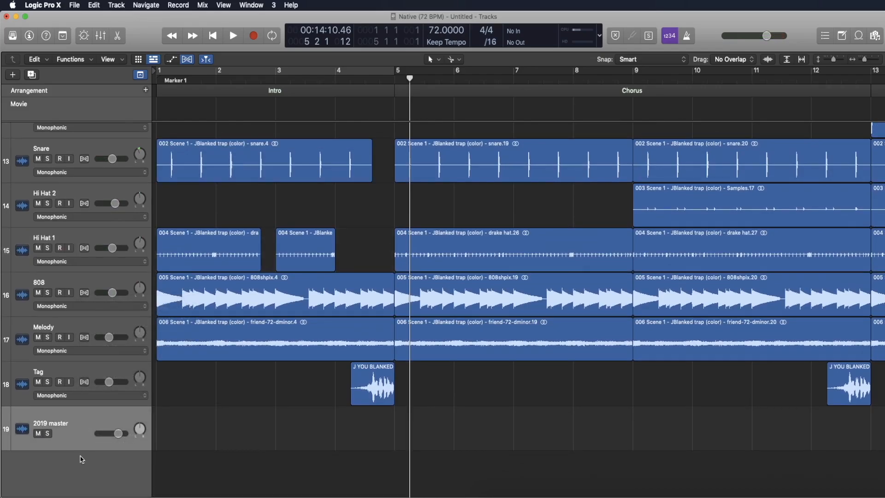
key("x")
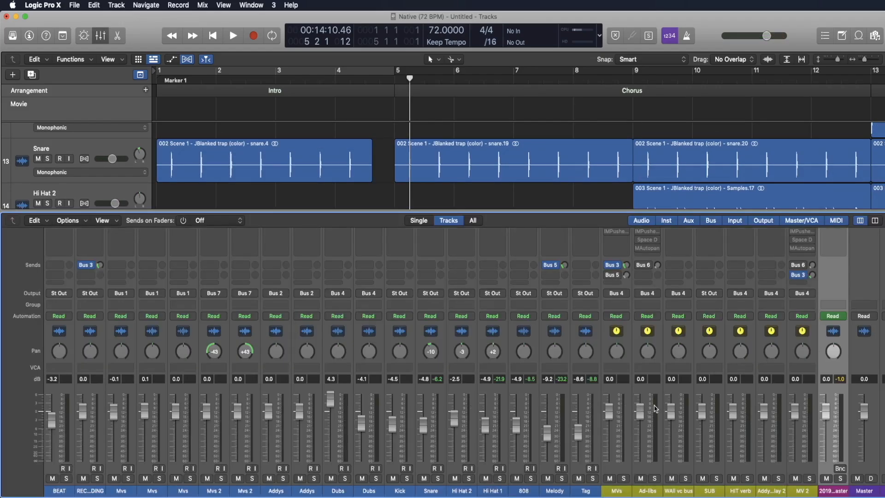
scroll(791, 352, "right", 2)
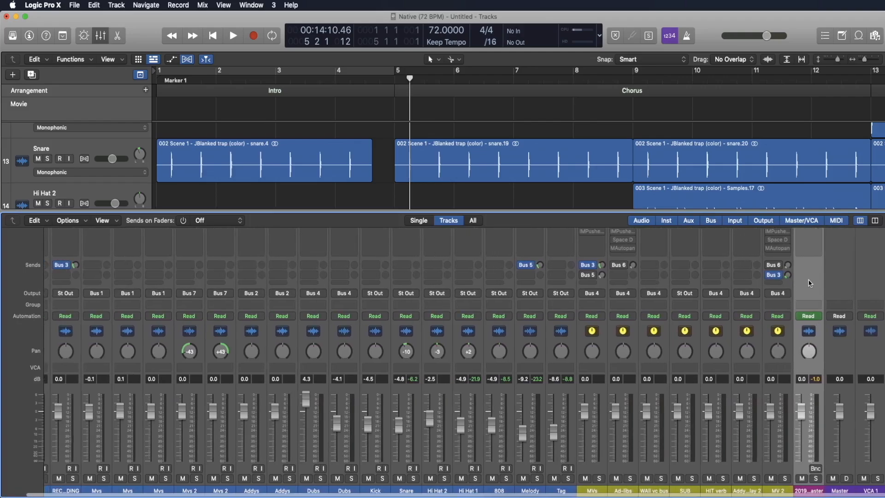
Step: Close the mixer, show track automation, and enable the 2019 master track's volume automation
right_click(810, 283)
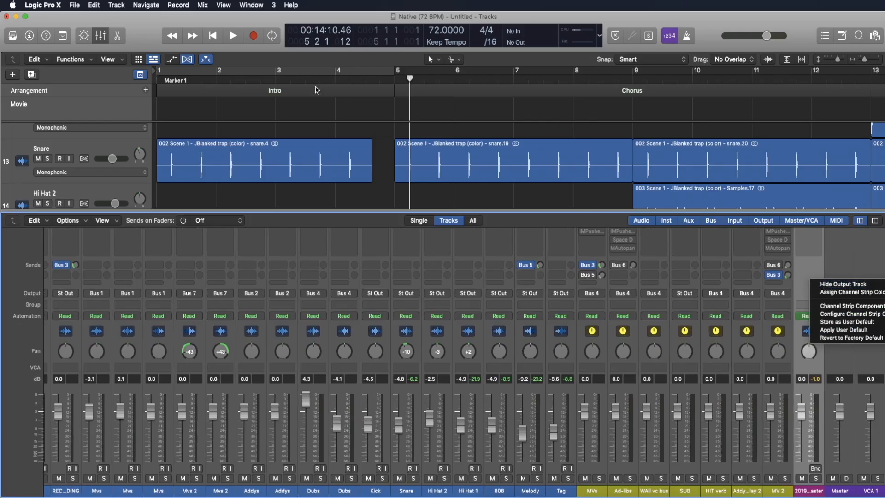
left_click(103, 38)
left_click(103, 38)
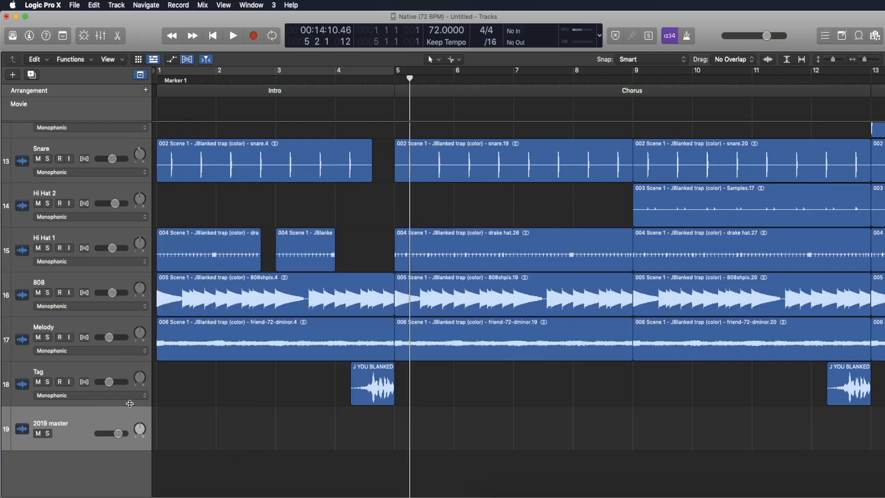
key("a")
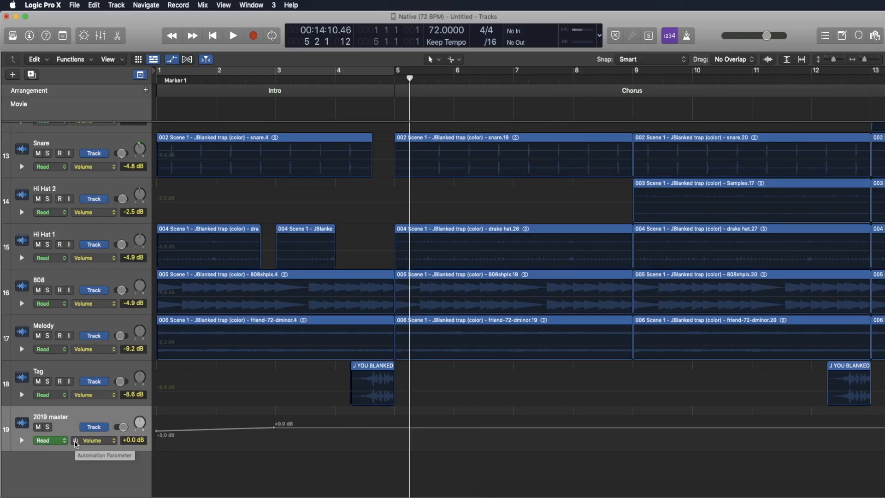
left_click(74, 440)
scroll(326, 393, "down", 2)
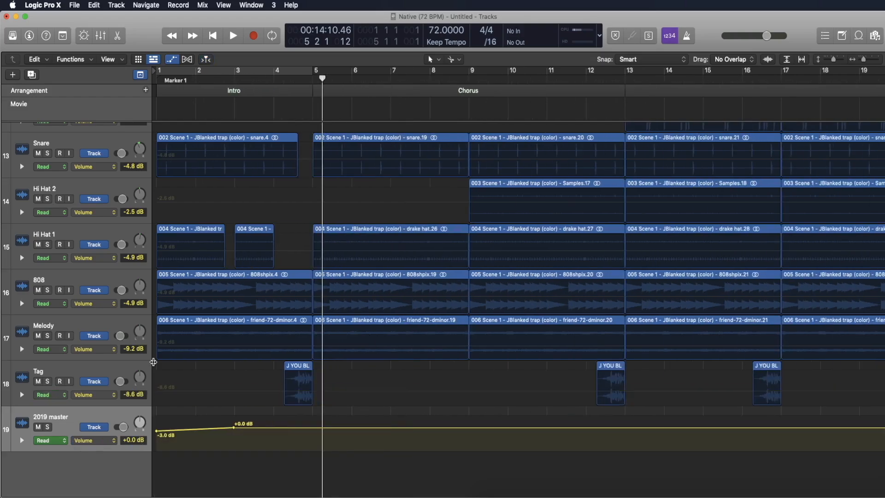
Step: Lower the 2019 master's volume automation point at bar 1 to -5.2 dB, hide the automation, and play the intro from bar 1
key("Return")
left_click_drag(157, 431, 157, 434)
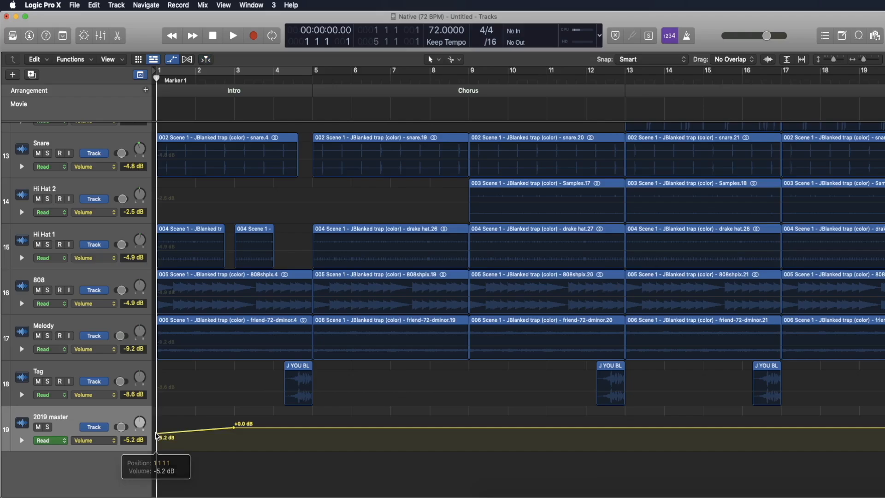
left_click(234, 428)
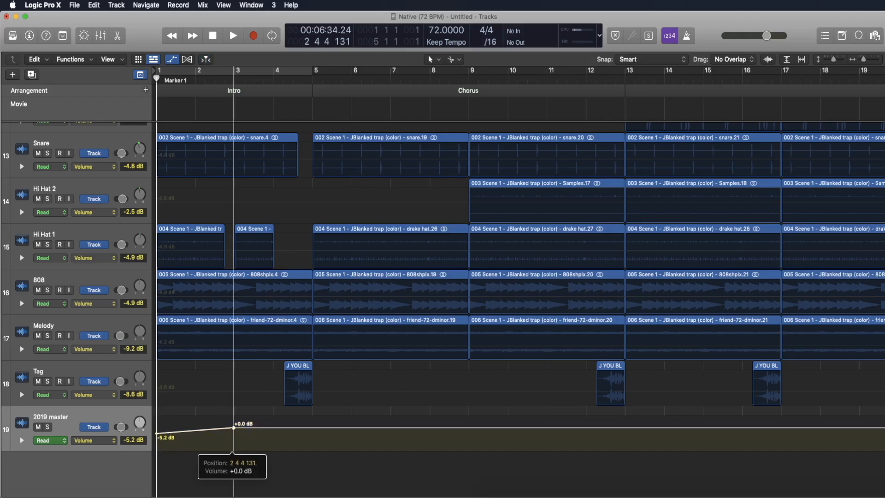
left_click_drag(233, 428, 232, 429)
key("super+f")
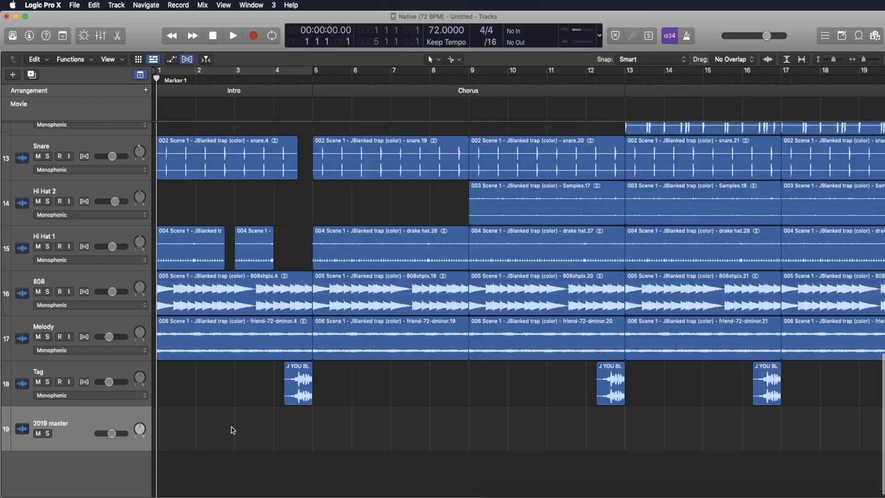
key("space")
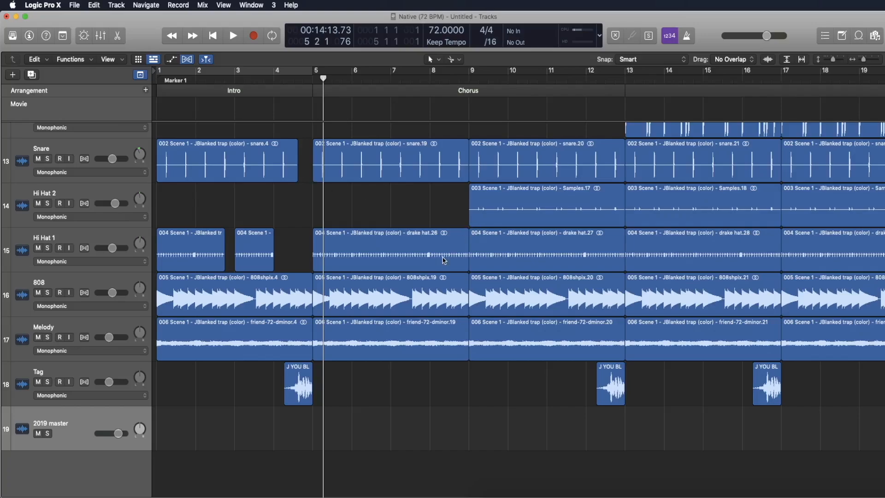
Step: Split the chorus's first Hi Hat 1 region at bar 7 and trim one beat off the end of both halves
key("super+Right")
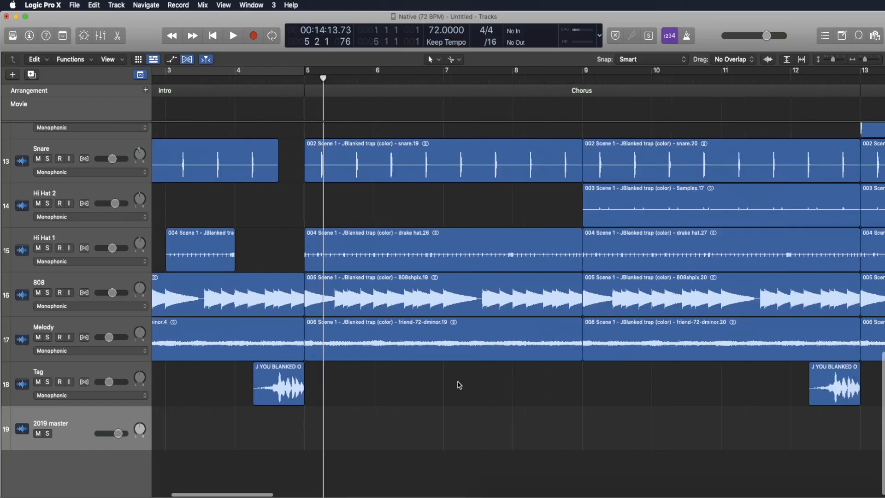
right_click(459, 384)
left_click(452, 206)
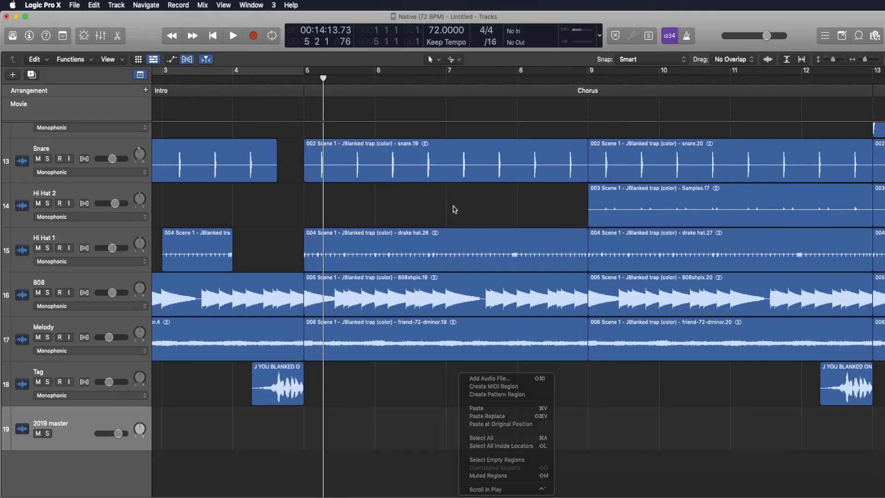
left_click(447, 240)
left_click_drag(441, 257, 425, 257)
left_click_drag(586, 256, 567, 256)
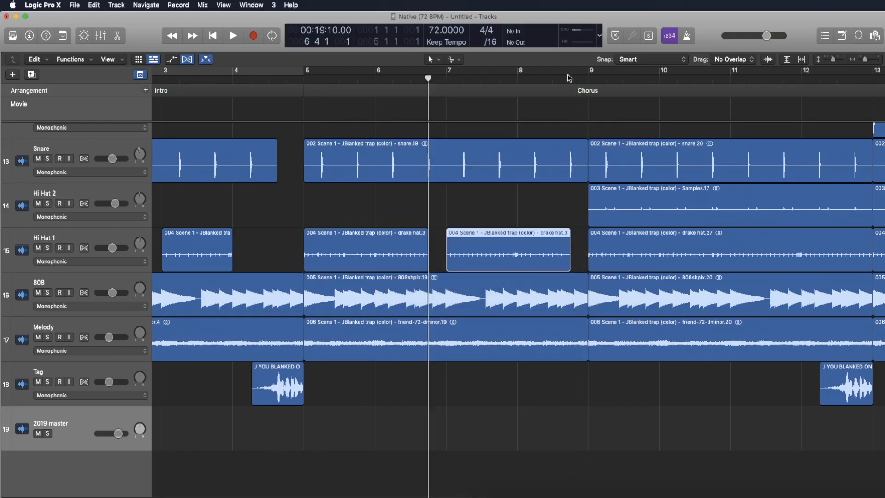
left_click(572, 82)
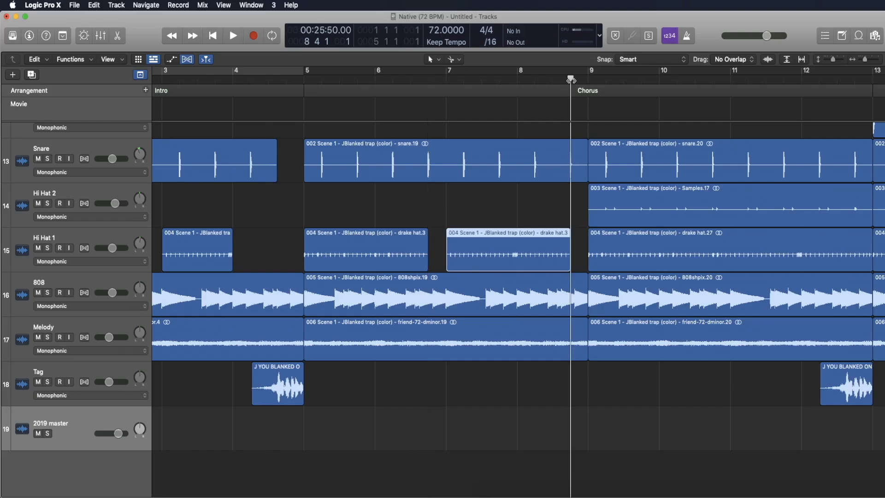
left_click(425, 78)
Step: Split the chorus's Hi Hat 1 and Hi Hat 2 regions at bar 11 and trim about one beat off each half's end
scroll(709, 196, "right", 5)
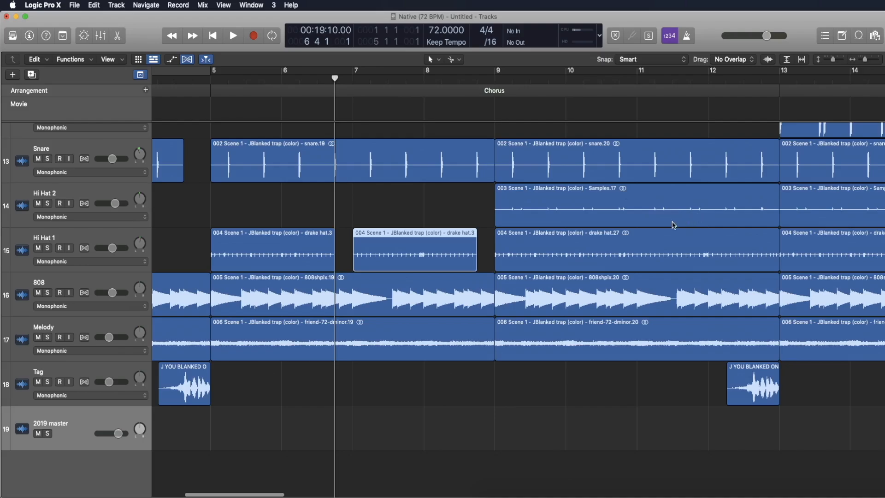
left_click(638, 241)
left_click_drag(632, 255, 618, 256)
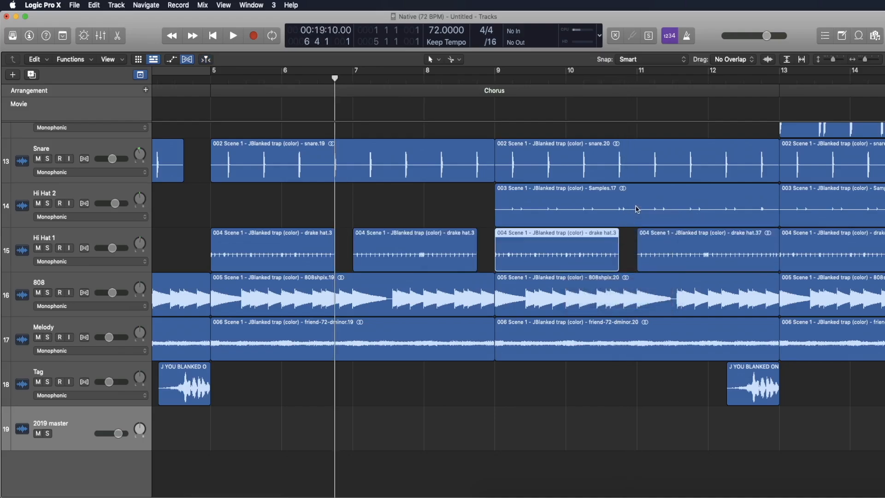
left_click(636, 211)
left_click_drag(636, 217, 618, 217)
mouse_move(774, 261)
left_mouse_down()
mouse_move(715, 263)
mouse_move(761, 264)
left_mouse_up()
left_click_drag(775, 216, 756, 215)
Step: Play the chorus from bar 5 into the start of the verse
scroll(756, 215, "down", 5)
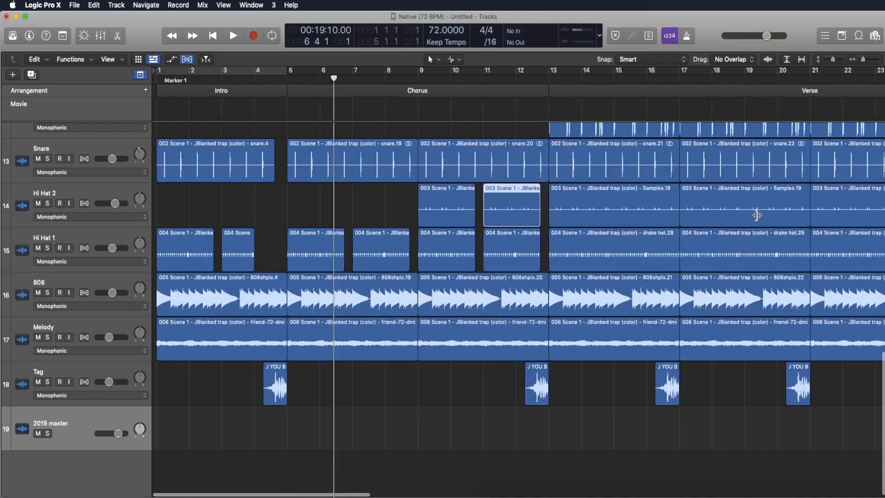
left_click(272, 79)
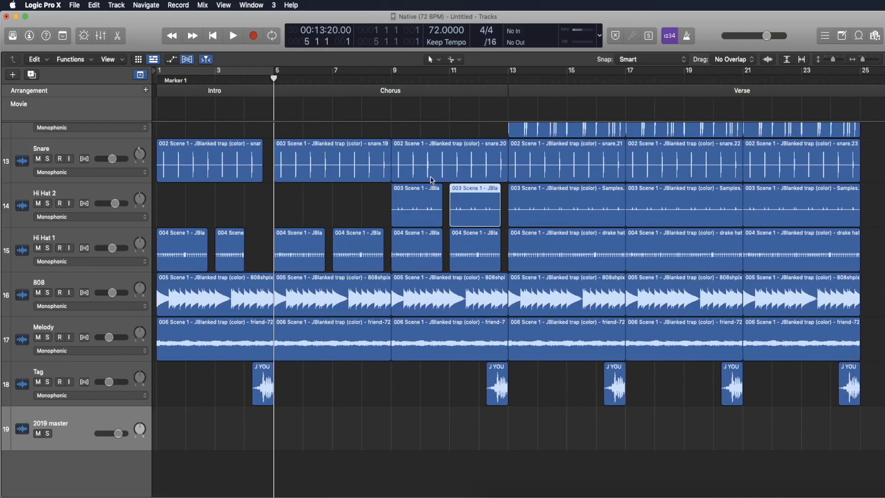
scroll(490, 209, "up", 5)
scroll(490, 210, "down", 2)
key("space")
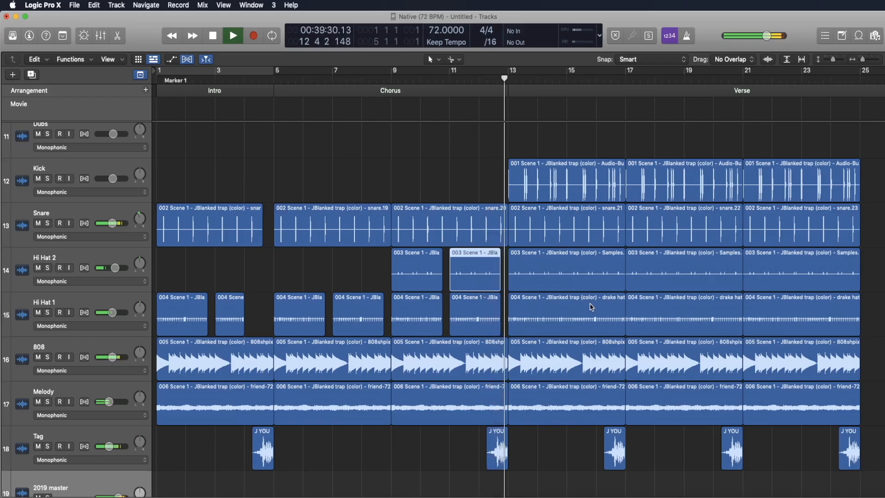
key("space")
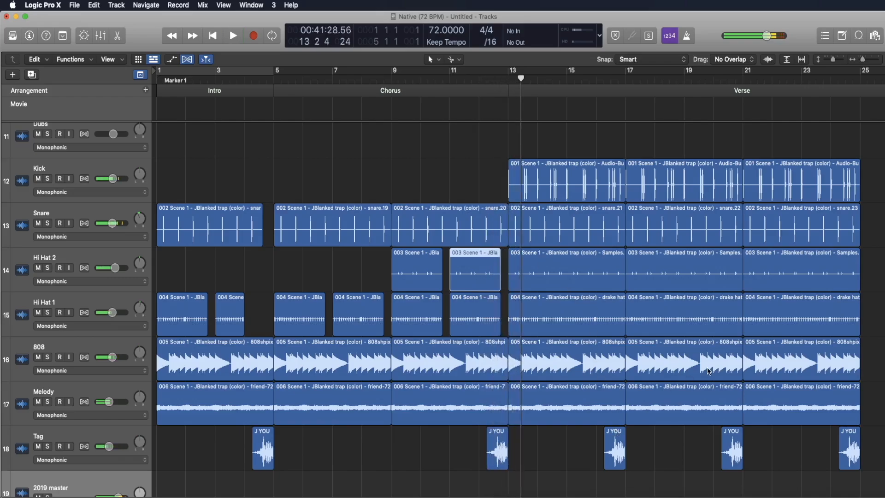
Step: Repeat all the regions of the four-bar block at bars 21 to 25 three times, filling the arrangement to bar 37
left_click_drag(856, 482, 776, 168)
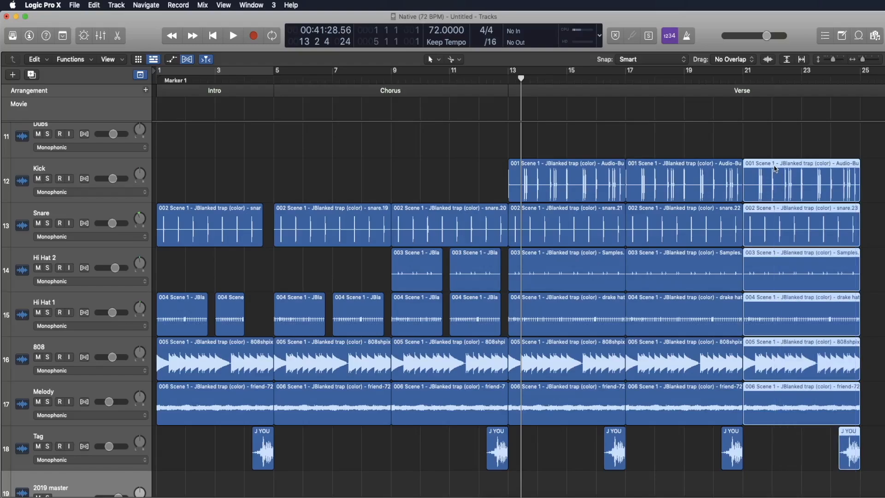
key("super+r")
scroll(774, 170, "right", 7)
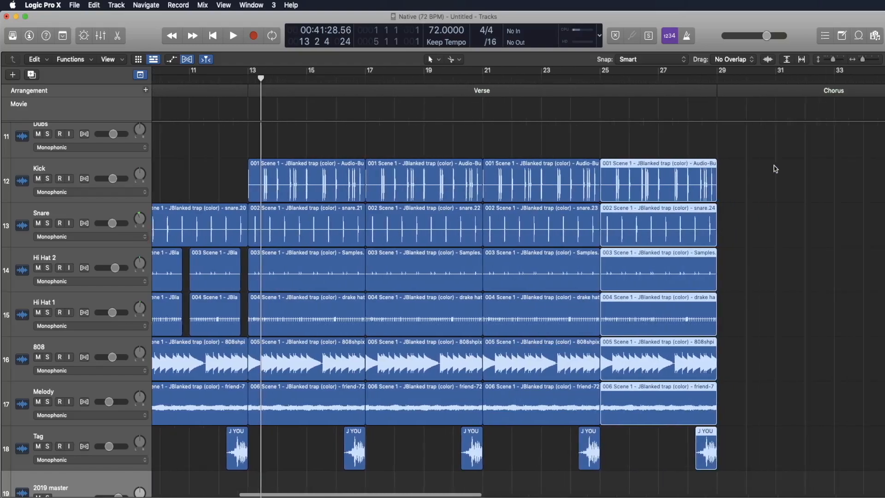
key("super+r")
key("super+r")
scroll(774, 171, "left", 5)
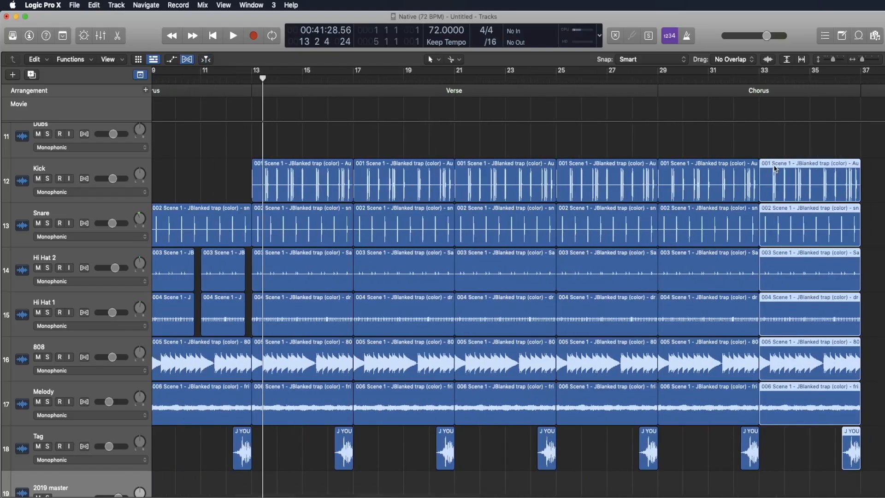
scroll(774, 169, "right", 2)
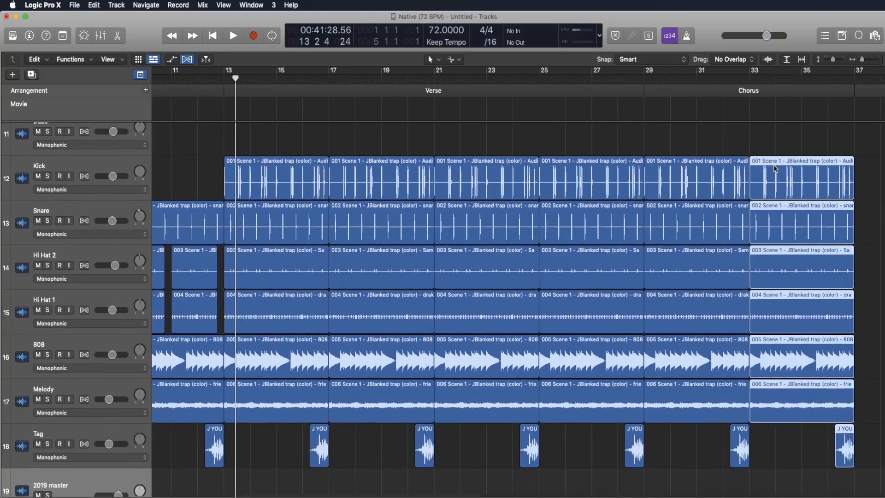
left_click(540, 135)
Step: Delete the verse's first Tag region before bar 17 and the Kick and Hi Hat 2 regions between bars 21 and 25
scroll(539, 136, "left", 2)
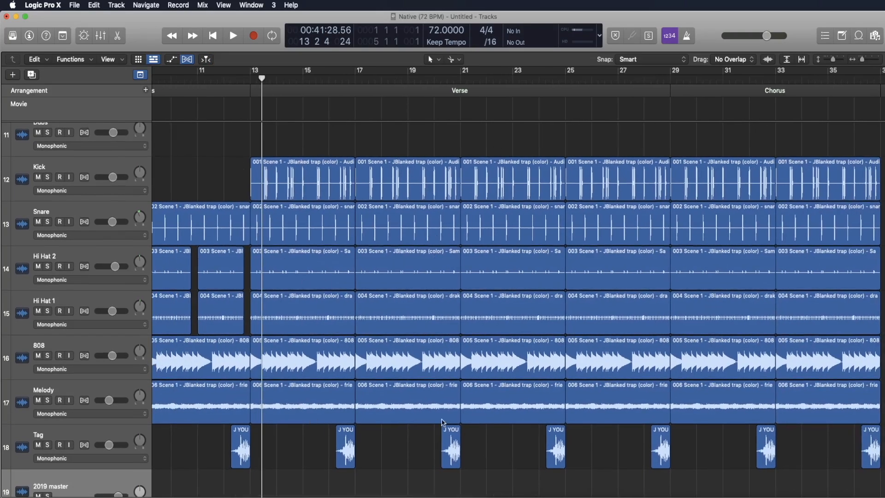
left_click(344, 452)
key("Delete")
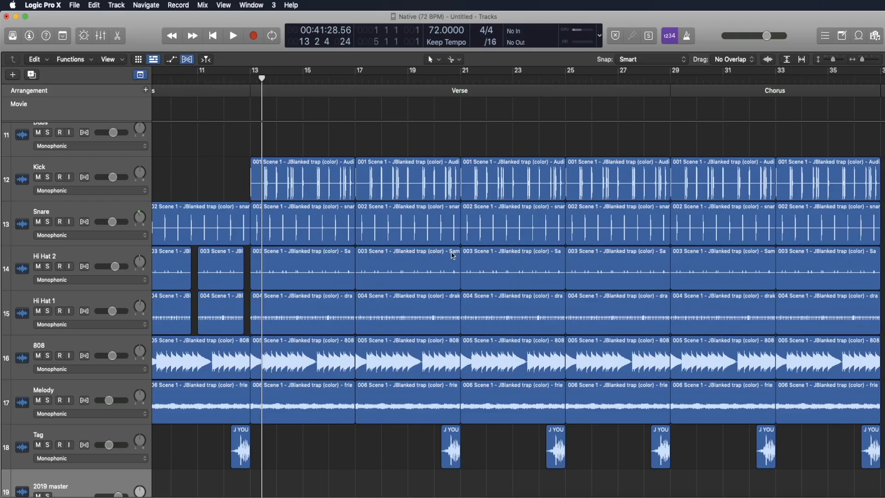
left_click(505, 178)
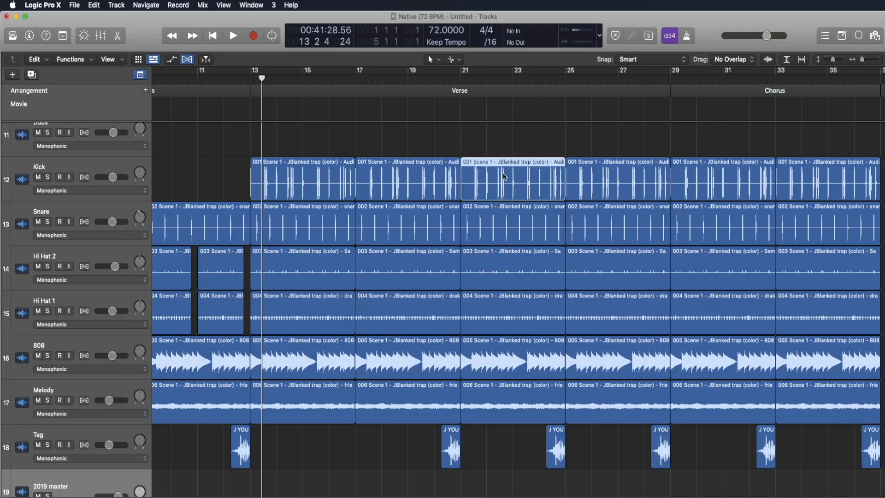
key("Delete")
left_click(512, 267)
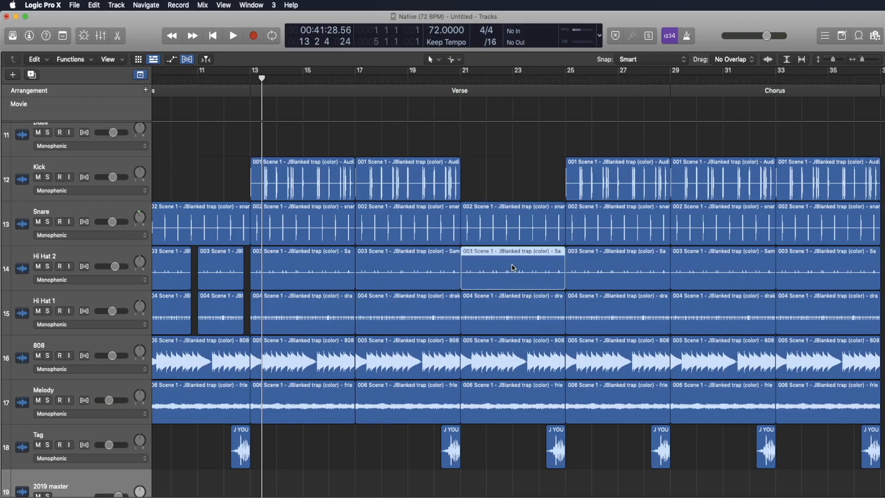
key("Delete")
Step: Trim one beat off the ends of the verse's Hi Hat 1 regions before bars 21 and 25
key("super+Right")
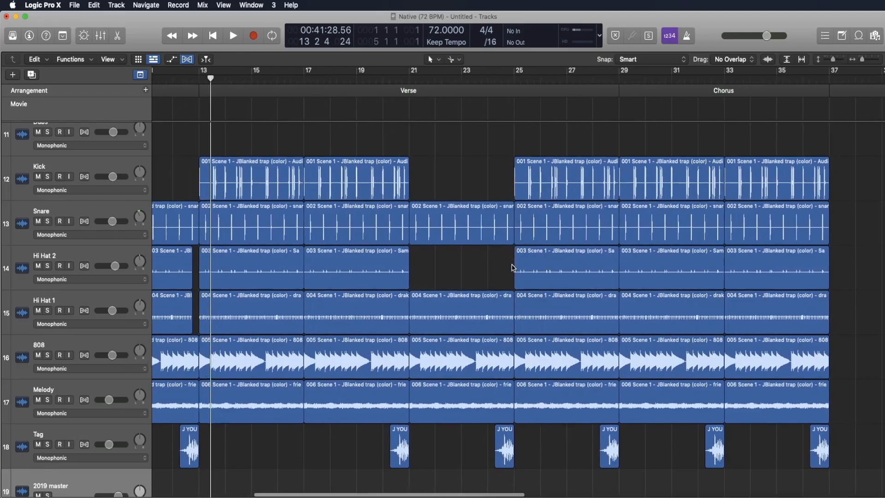
left_click_drag(465, 322, 457, 323)
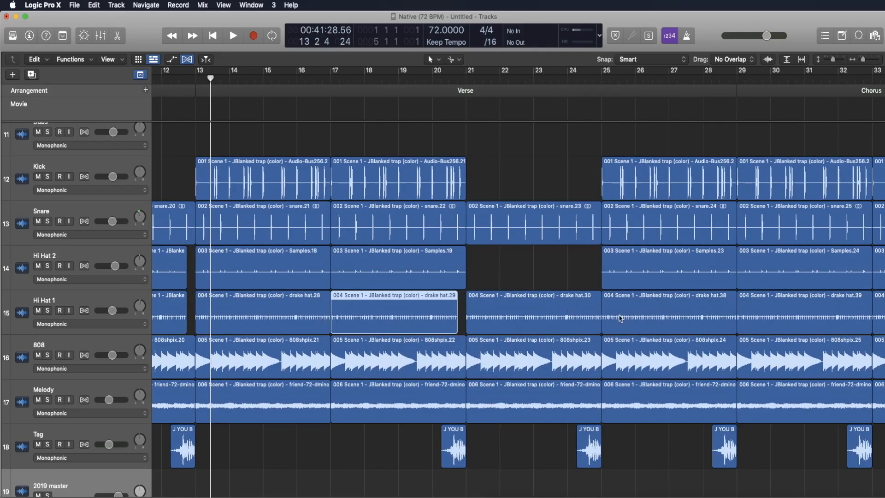
left_click_drag(596, 320, 593, 321)
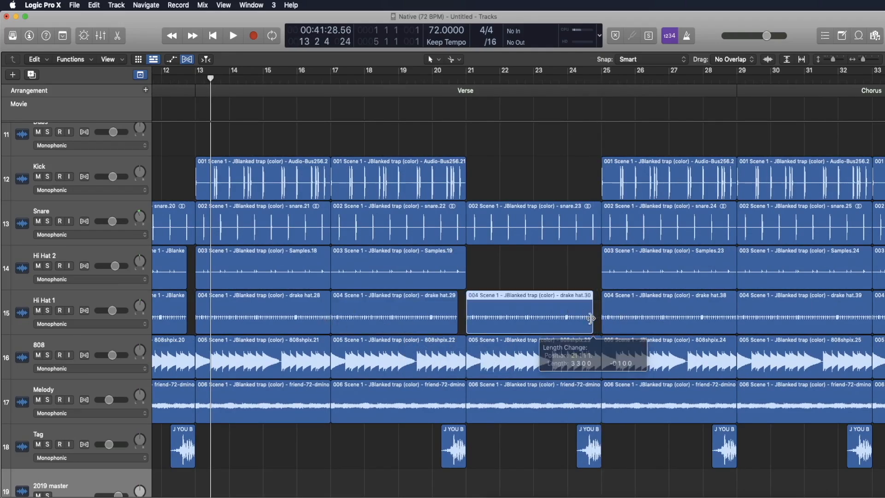
Step: Trim the bar 25 Kick region to start at bar 28 beat 2, and split Hi Hat 1 at bar 27, shortening both halves' ends
scroll(590, 318, "right", 5)
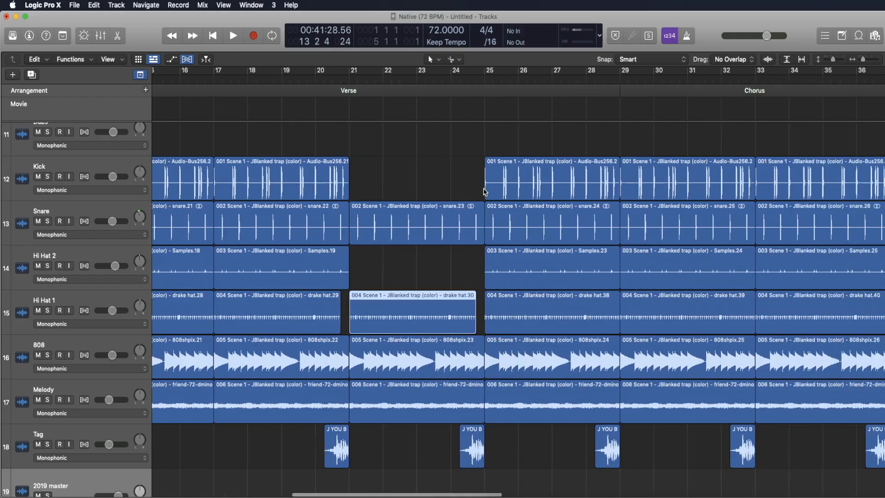
left_click_drag(486, 189, 595, 191)
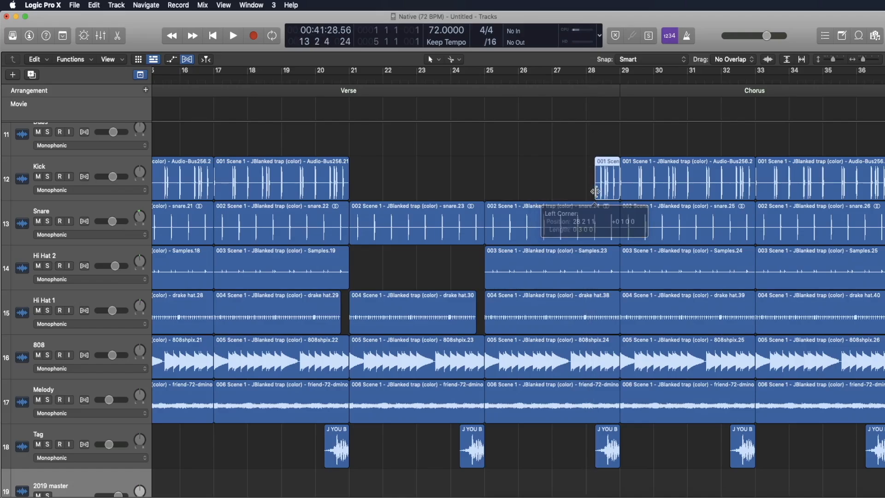
left_click_drag(617, 319, 612, 318)
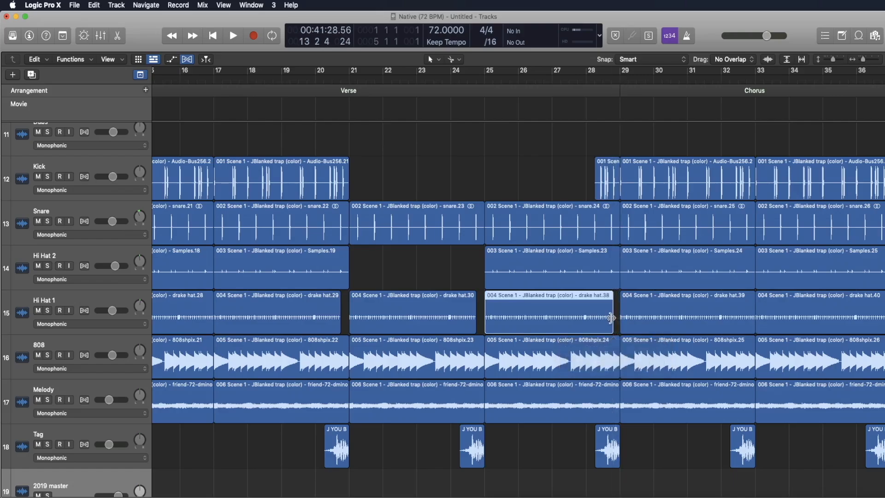
left_click(551, 309)
left_click_drag(550, 317, 542, 318)
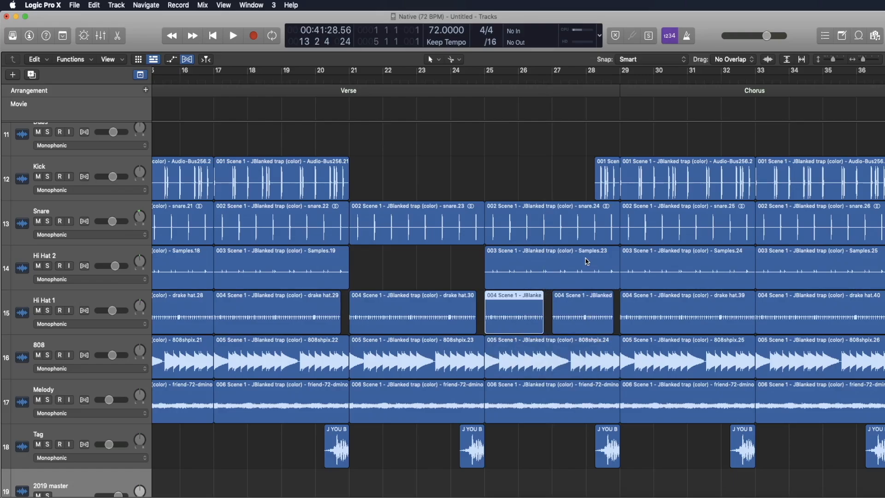
Step: Trim the end of the verse's last Snare region to just before its final hit ahead of bar 29
left_click_drag(615, 238, 610, 238)
key("super+Right")
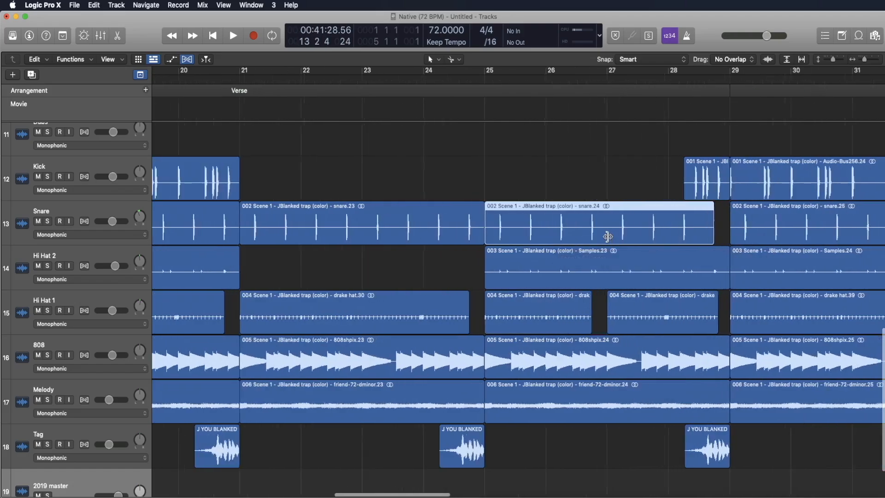
key("super+Right")
scroll(607, 236, "right", 6)
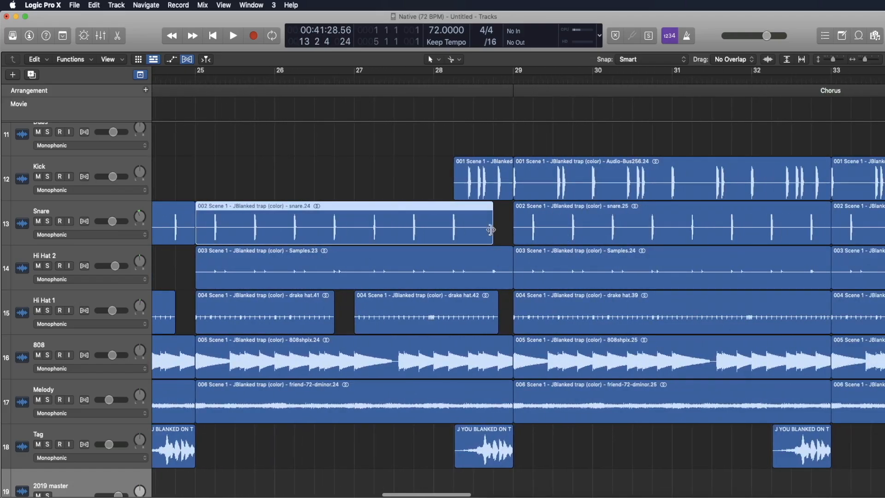
Step: Delete the verse's Tag region ending at bar 25
key("super+Left")
key("super+Left")
key("super+Left")
scroll(495, 364, "left", 5)
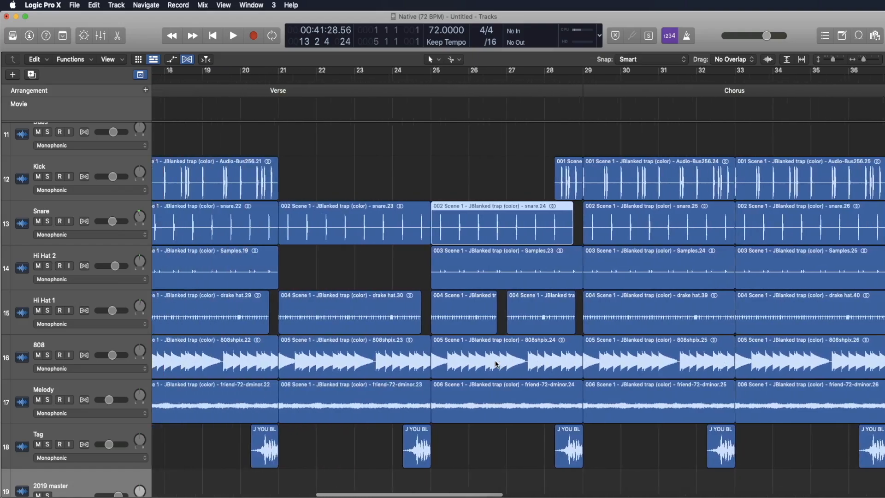
scroll(495, 364, "left", 4)
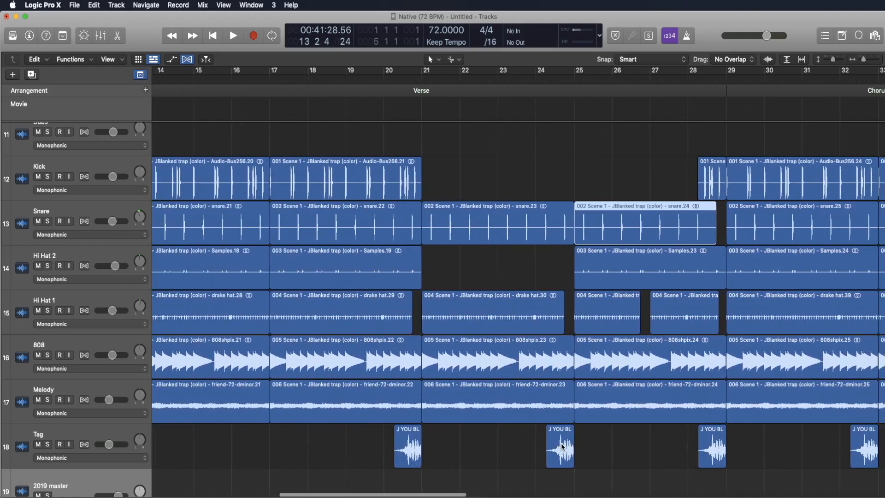
left_click(562, 446)
key("Delete")
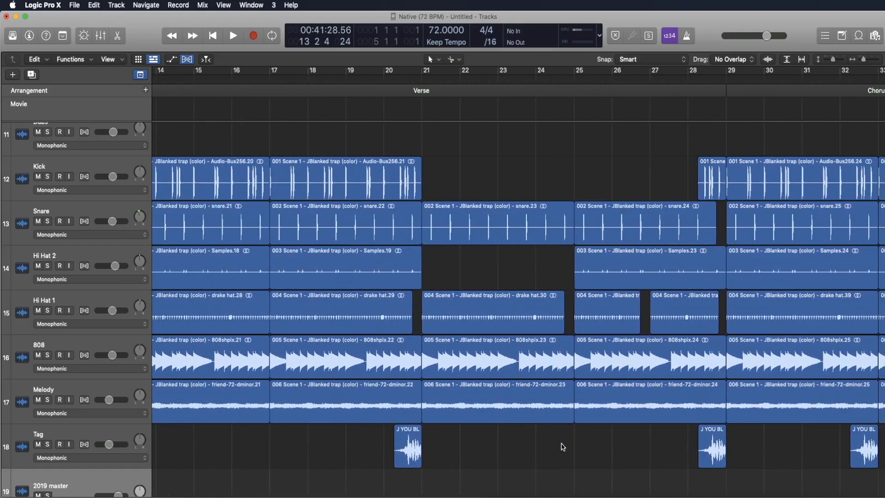
Step: Delete the Tag region ending at bar 33 in the chorus that follows the verse
key("super+Left")
key("super+Left")
scroll(562, 446, "left", 10)
scroll(562, 446, "right", 8)
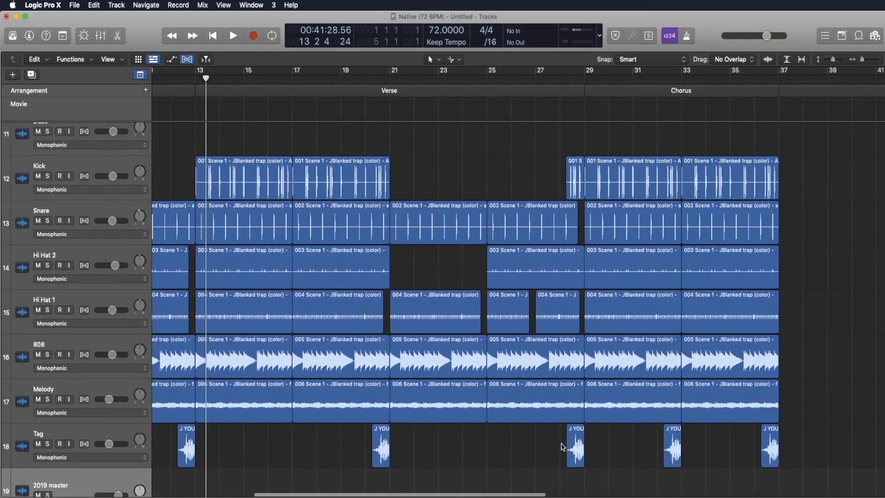
left_click(673, 444)
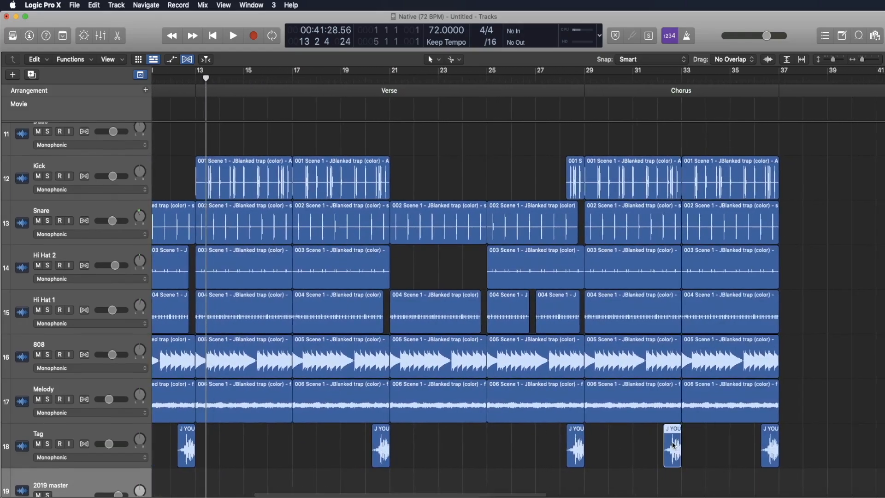
key("Delete")
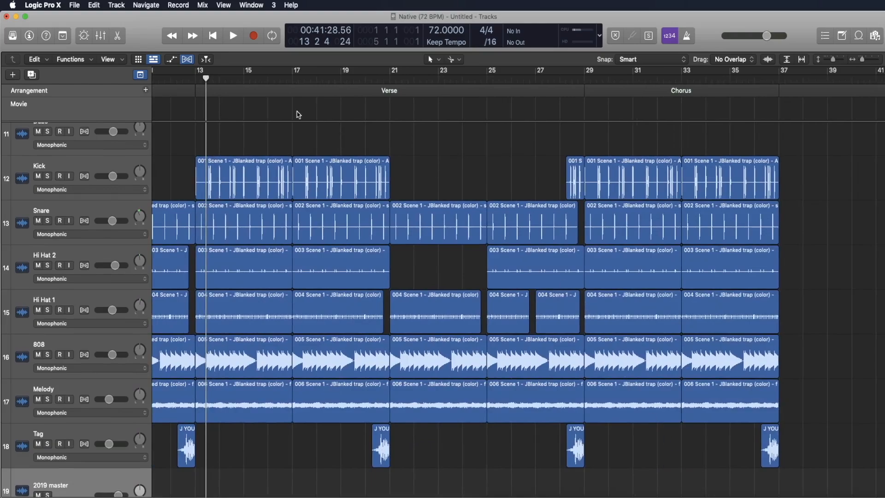
Step: Play from just before the verse, trimming the Kick's end to about bar 20 beat 2 and one beat off Hi Hat 2 before bar 29
left_click(184, 79)
key("space")
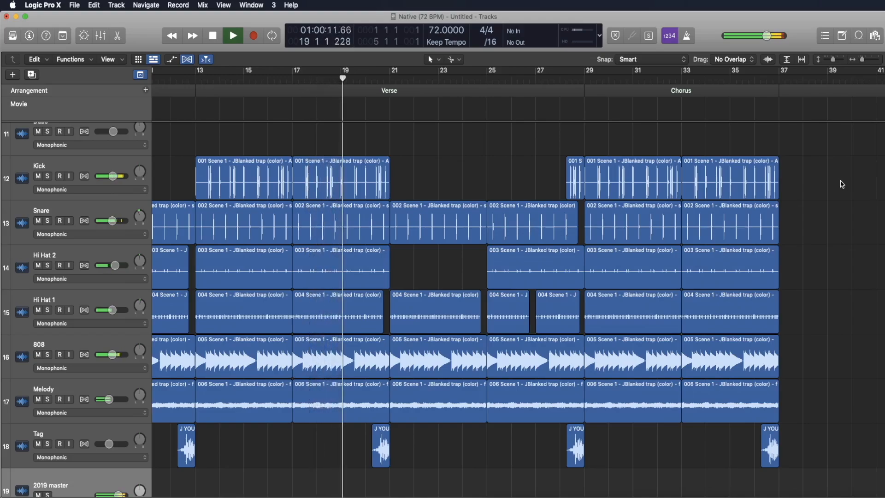
left_click_drag(389, 194, 371, 196)
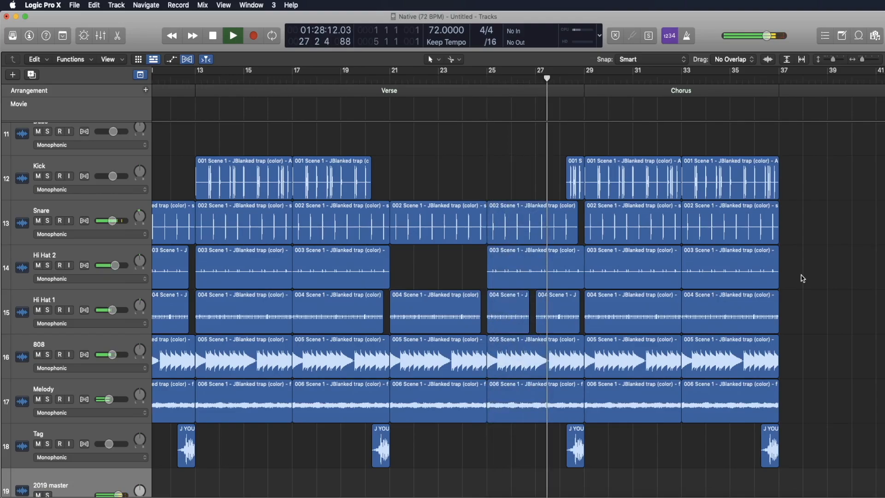
left_click_drag(584, 275, 576, 275)
left_click(817, 273)
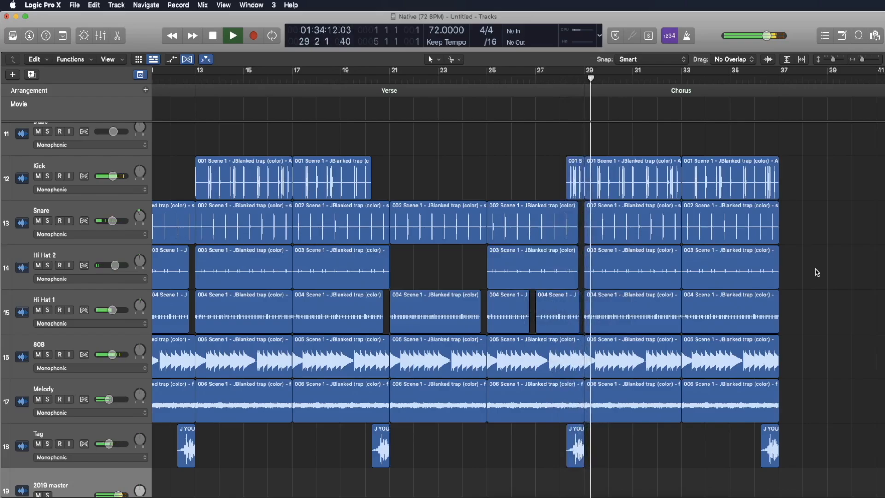
Step: Extend the end of the verse's last Snare region back to bar 29 and stop playback
key("super+Right")
key("super+Right")
left_click_drag(564, 234, 576, 234)
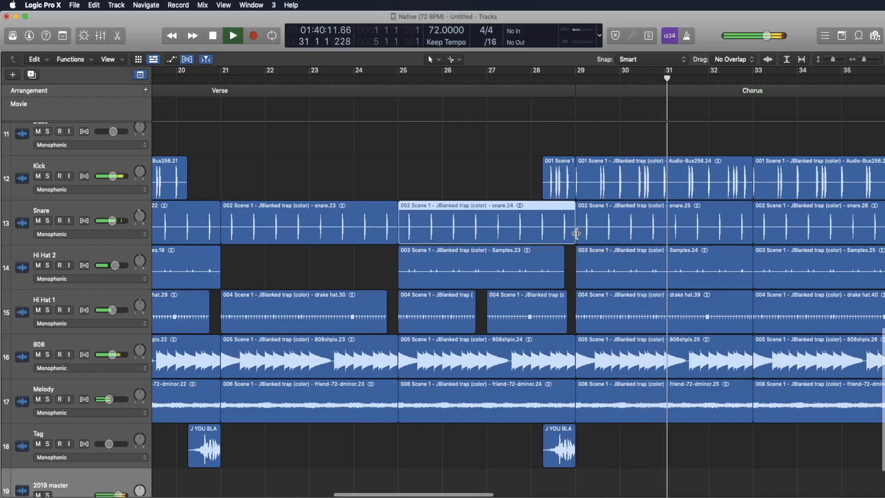
right_click(577, 235)
key("Escape")
key("super+Left")
key("super+Left")
key("super+Left")
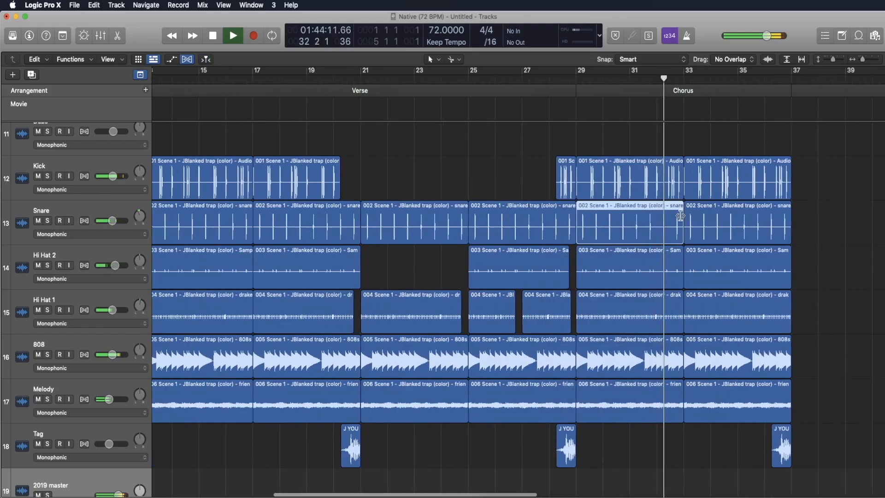
key("space")
key("super+Left")
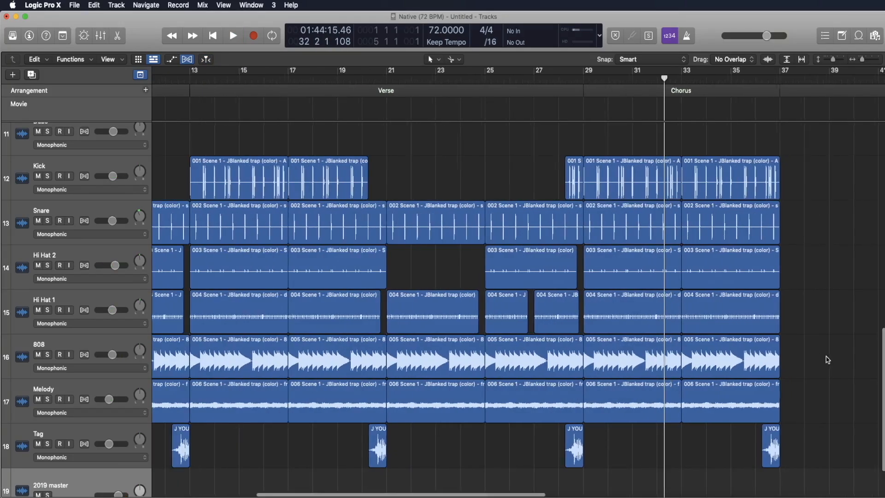
Step: Repeat all the chorus regions from bars 29 to 37 twice to fill the following verse up to bar 53
scroll(827, 359, "right", 3)
left_click_drag(753, 455, 553, 183)
key("super+r")
key("super+r")
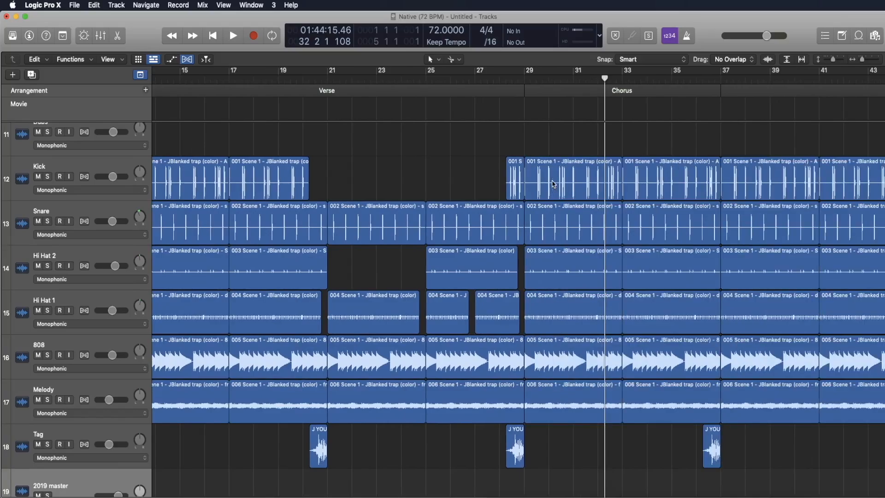
scroll(553, 184, "right", 5)
key("super+Left")
key("super+Left")
scroll(553, 184, "right", 3)
key("super+Right")
key("super+Right")
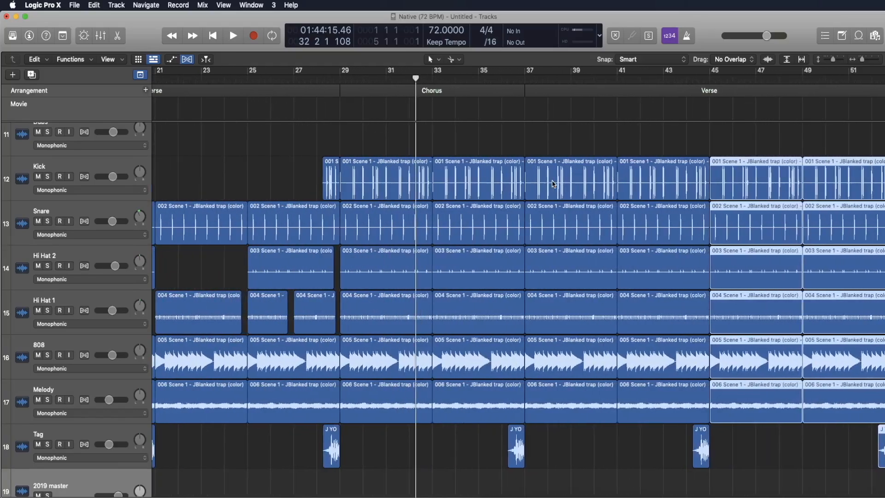
scroll(553, 183, "right", 3)
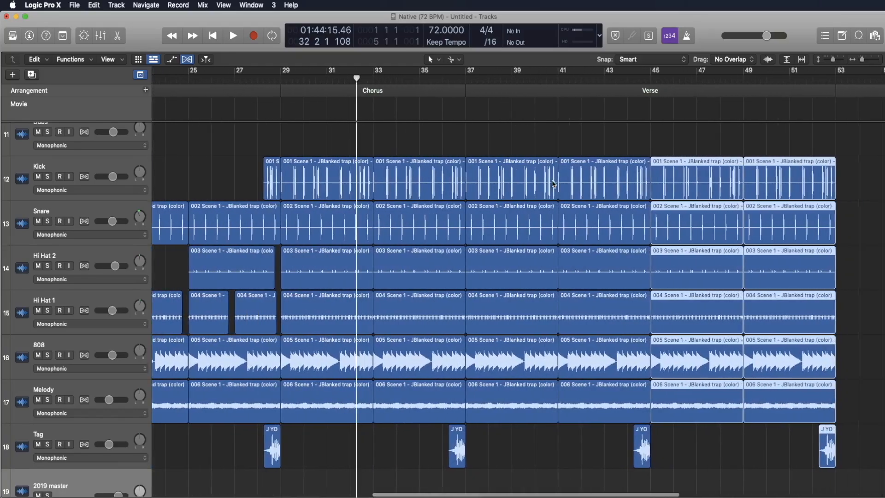
Step: Delete the Kick and Hi Hat 2 regions between bars 37 and 41
left_click(579, 456)
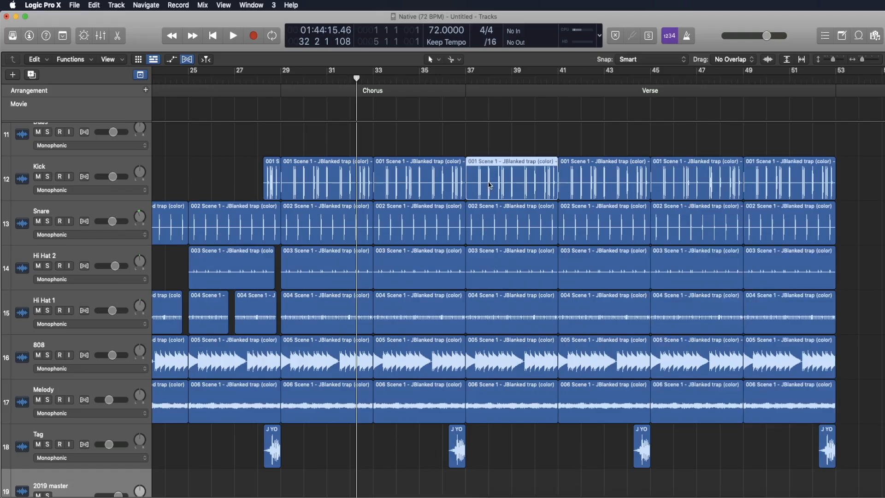
key("Delete")
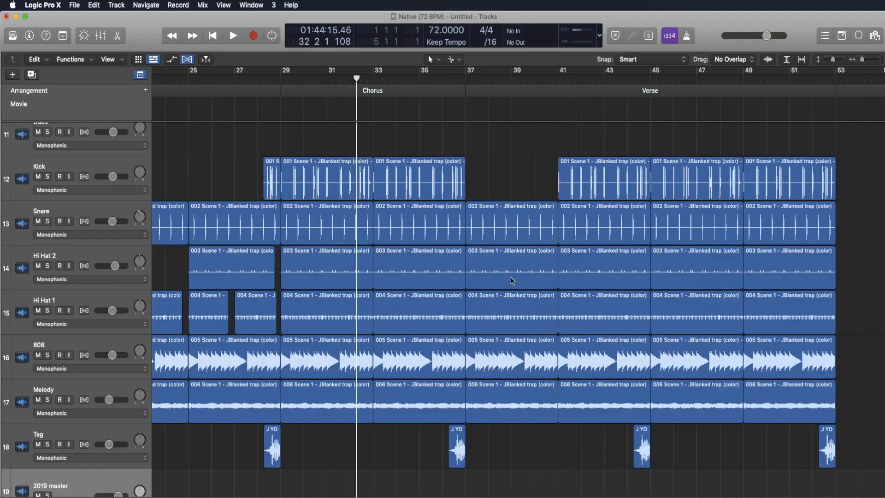
key("Delete")
Step: Trim the chorus Kick's end to about bar 36 beat 2 and one beat off the Hi Hat 1 and Hi Hat 2 ends before bar 37
key("super+Right")
key("super+Right")
left_click(612, 186)
left_click_drag(612, 186, 577, 186)
left_click_drag(612, 332, 598, 324)
scroll(596, 324, "right", 2)
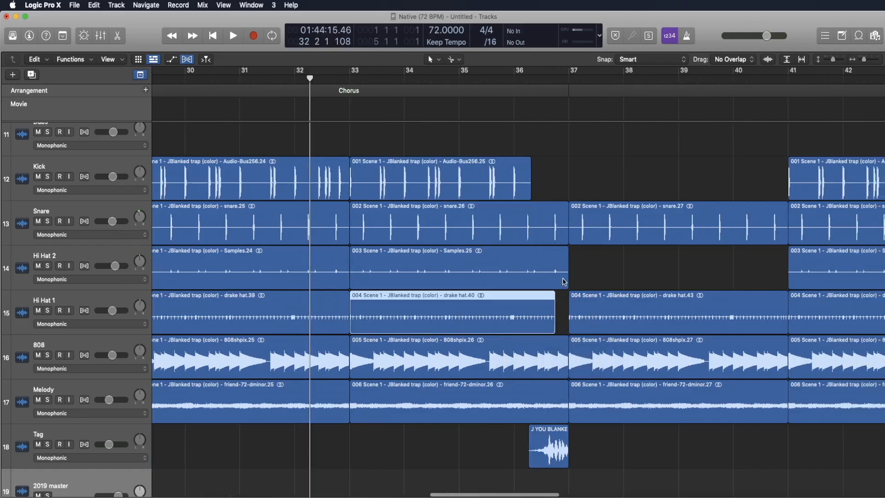
left_click_drag(564, 278, 552, 278)
key("super+Left")
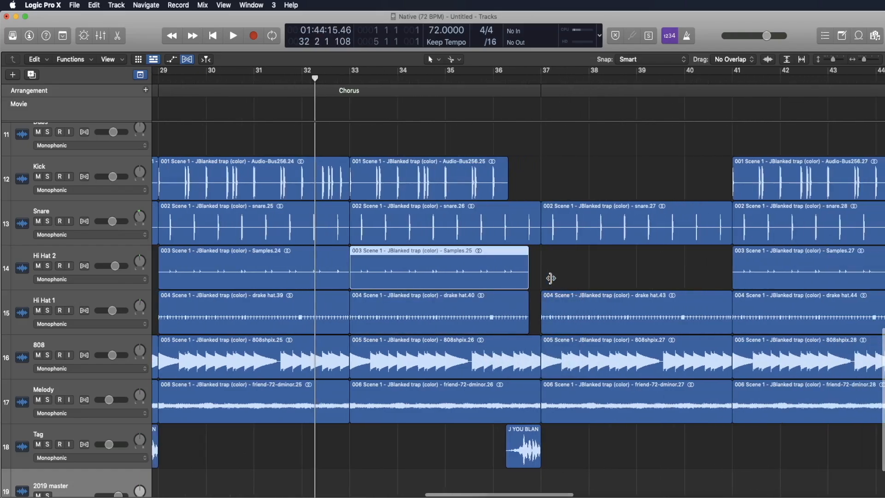
Step: Delete the Hi Hat 2 regions between bars 41 and 49 and the Hi Hat 1 region between bars 41 and 45
scroll(553, 279, "right", 5)
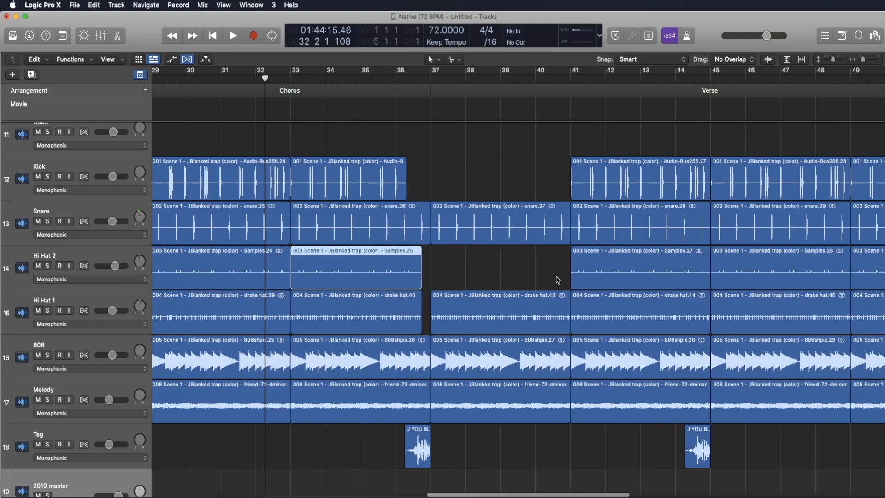
scroll(558, 279, "right", 3)
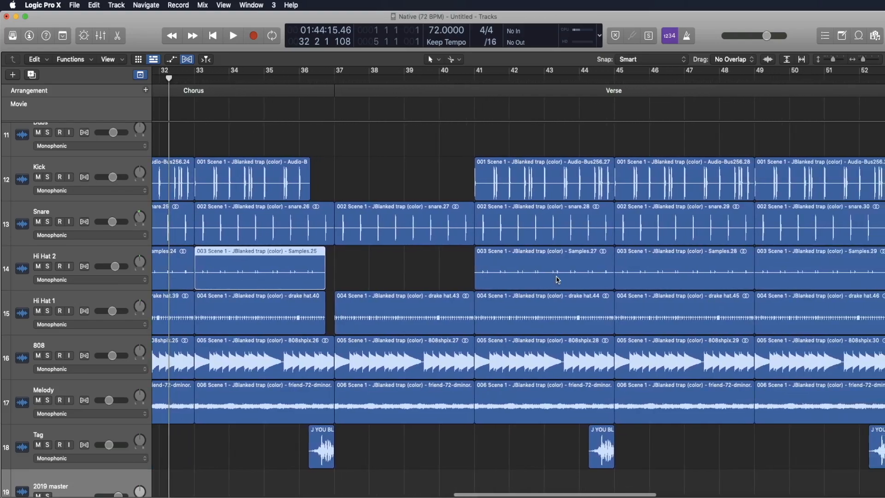
left_click(558, 278)
key("Delete")
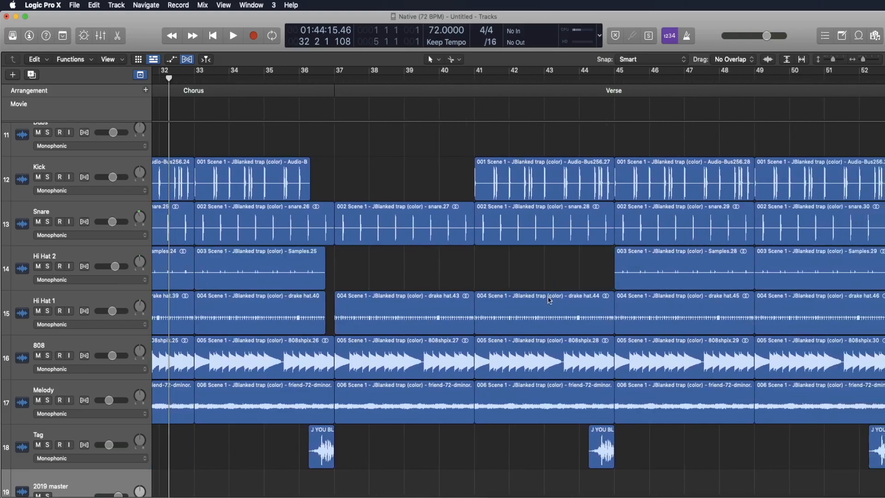
left_click(545, 309)
key("Delete")
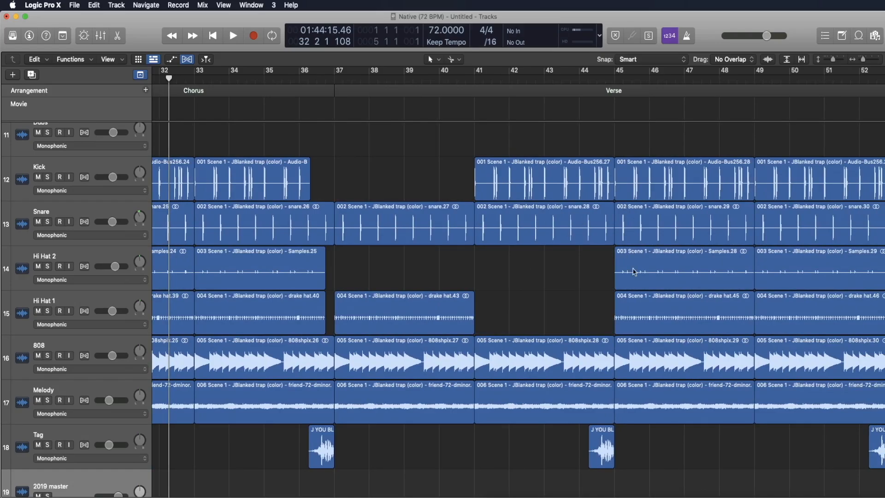
scroll(634, 272, "right", 5)
left_click(618, 273)
key("Delete")
Step: Trim the bar 49 Kick to start at bar 52 beat 2, and shorten Hi Hat 1 before bars 49 and 53 and Hi Hat 2 before bar 53 by one beat
left_click_drag(656, 201, 776, 199)
left_click_drag(659, 315, 653, 315)
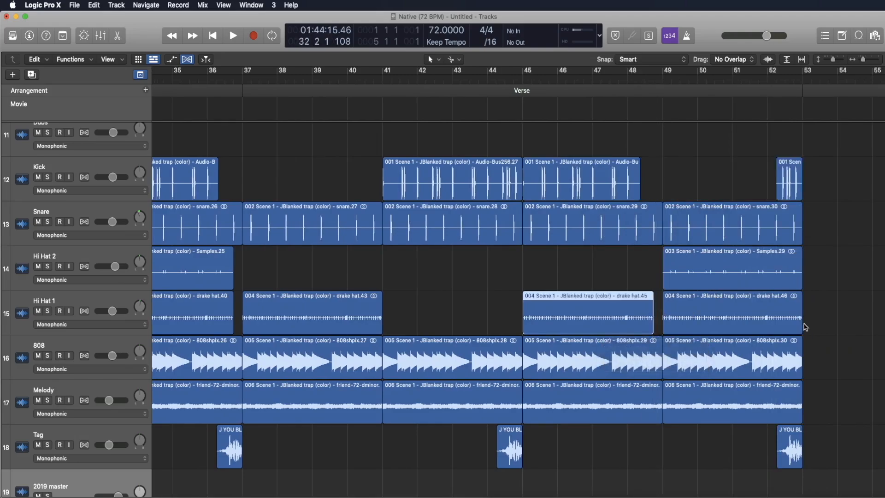
left_click_drag(800, 323, 794, 321)
left_click_drag(798, 281, 791, 283)
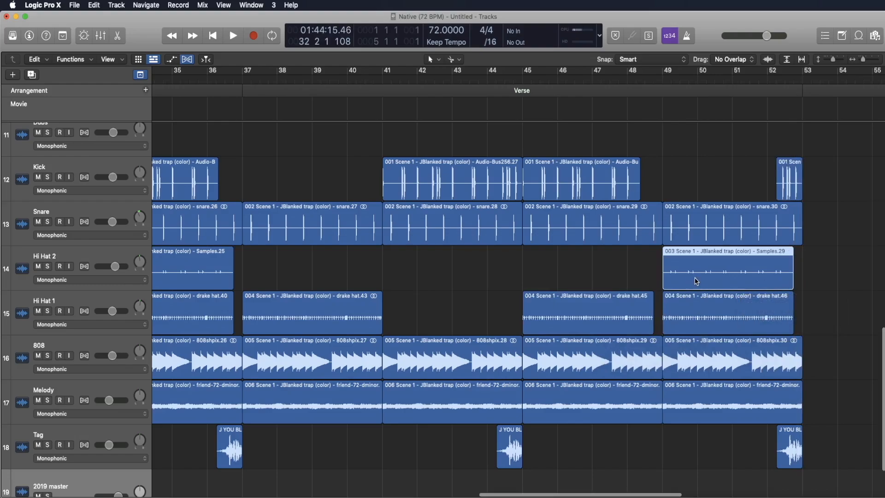
Step: Copy all the chorus regions from bars 29 to 37 into the two final choruses at bars 53 and 61
scroll(695, 281, "down", 5)
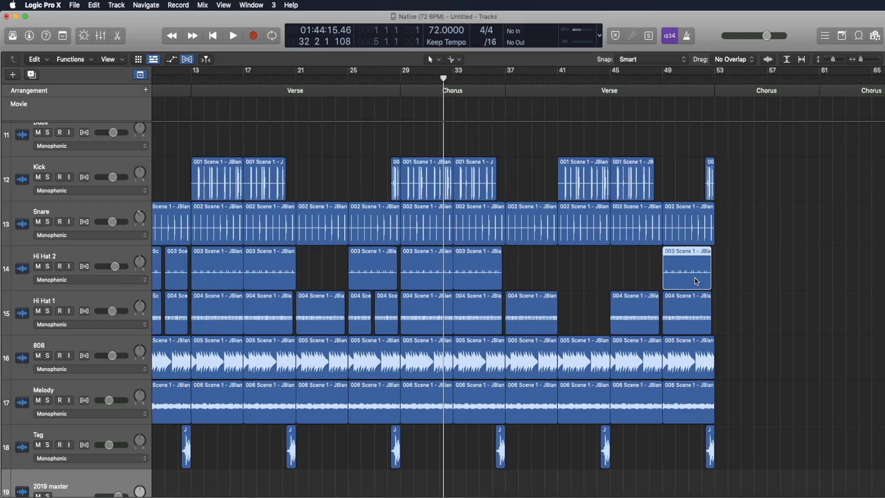
scroll(695, 280, "down", 2)
scroll(696, 281, "up", 3)
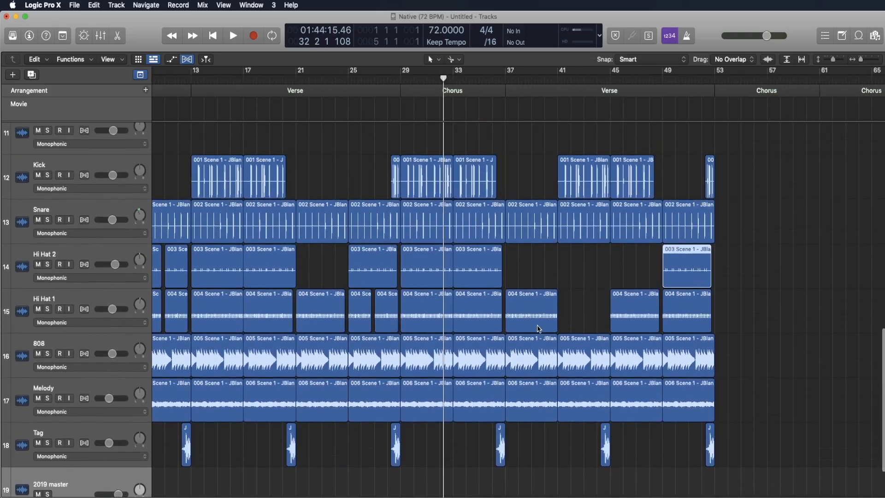
left_click_drag(502, 473, 410, 174)
left_click_drag(412, 268, 730, 264)
scroll(730, 264, "right", 5)
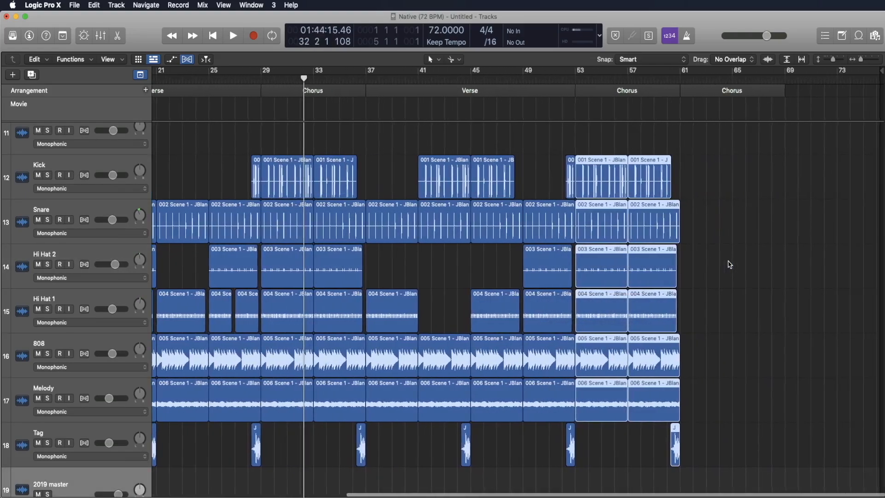
left_click_drag(589, 274, 697, 272)
left_click(801, 269)
Step: Extend the end of the Kick region starting at bar 57 to bar 61
key("super+Right")
scroll(763, 257, "right", 10)
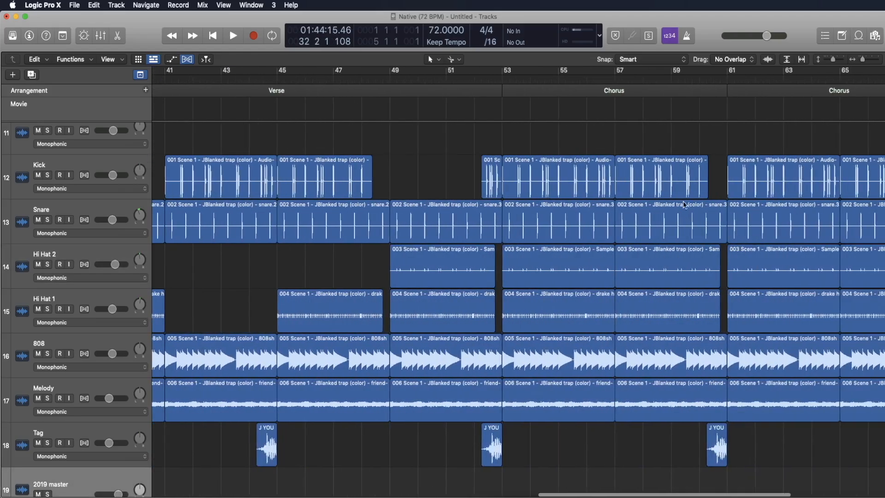
left_click_drag(704, 191, 727, 191)
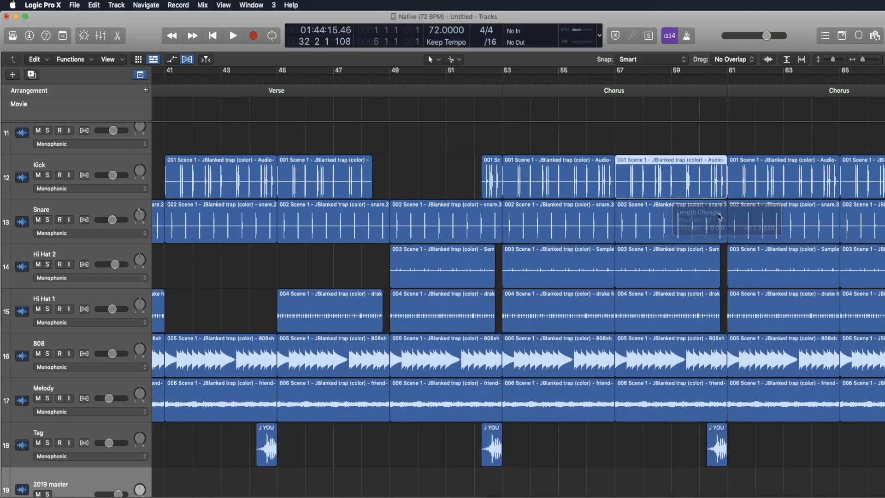
scroll(720, 311, "right", 10)
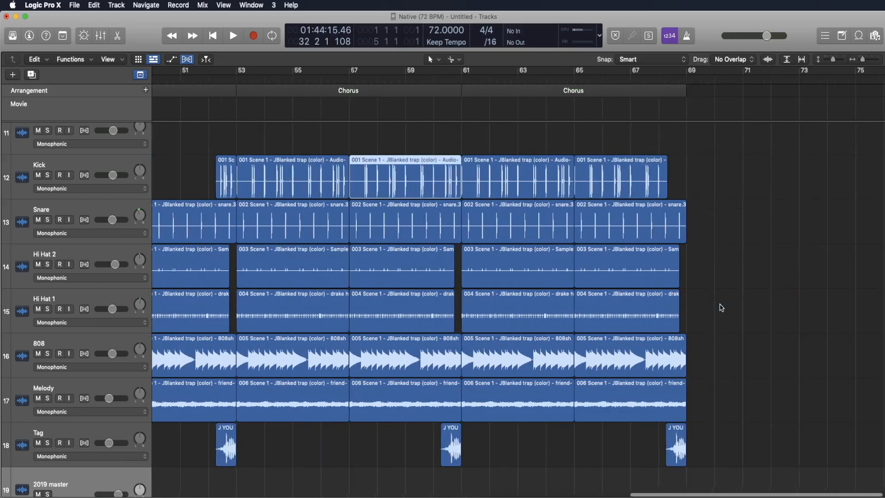
Step: Show automation and move the 2019 master's volume fade-out to start at about bar 62 and reach silence at about bar 67
key("super+Left")
key("super+Left")
key("super+Left")
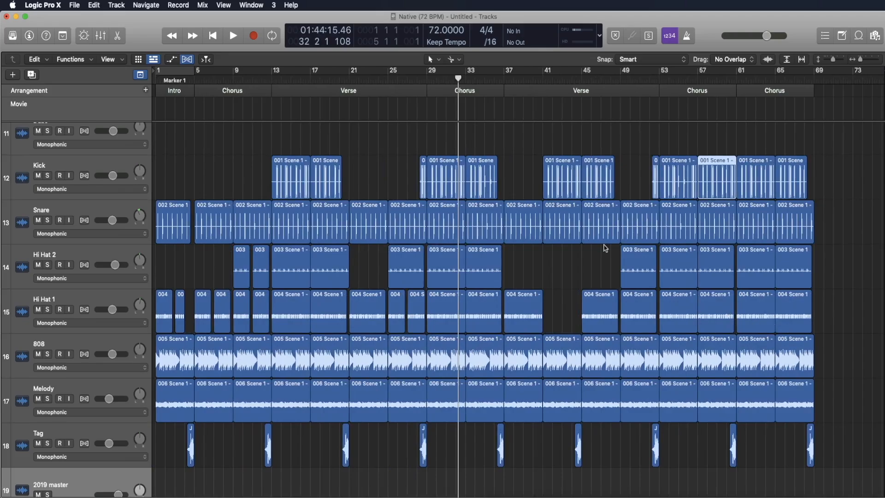
scroll(648, 286, "down", 4)
key("a")
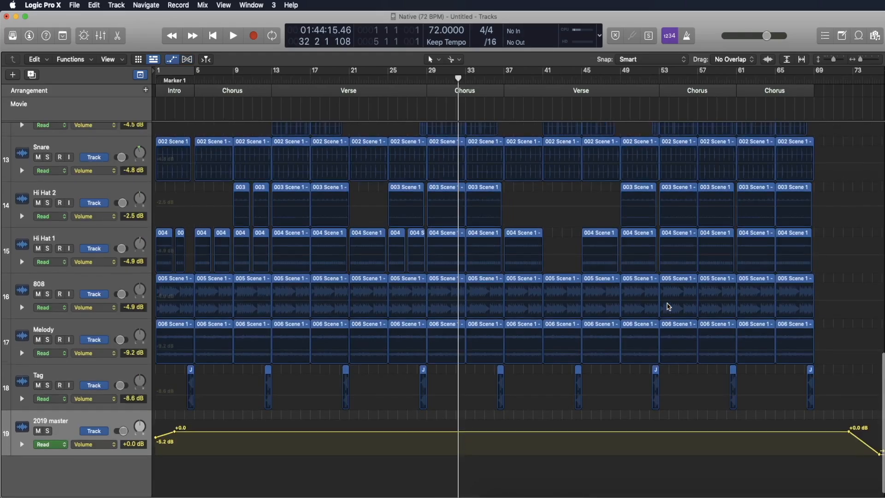
scroll(667, 306, "right", 1)
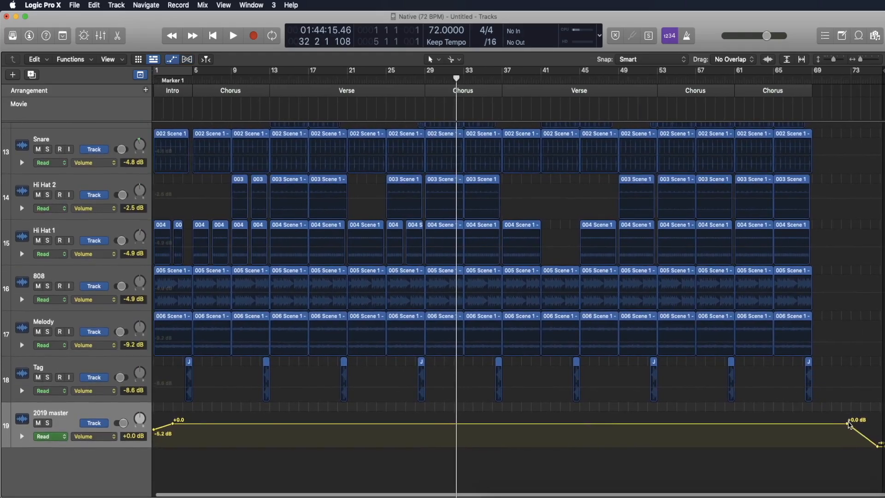
left_click_drag(846, 424, 741, 421)
left_click_drag(878, 447, 797, 455)
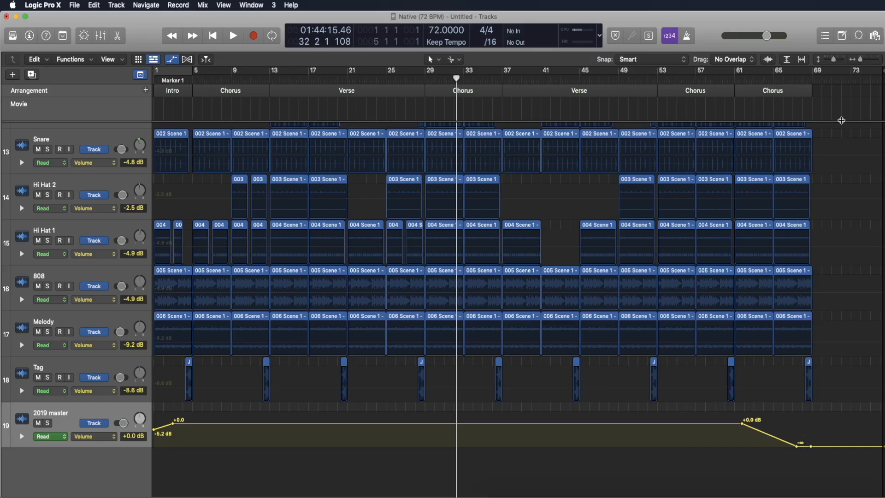
Step: Move the end-of-project marker to just before bar 69 and switch the track area from automation to Flex view
left_click_drag(881, 69, 806, 67)
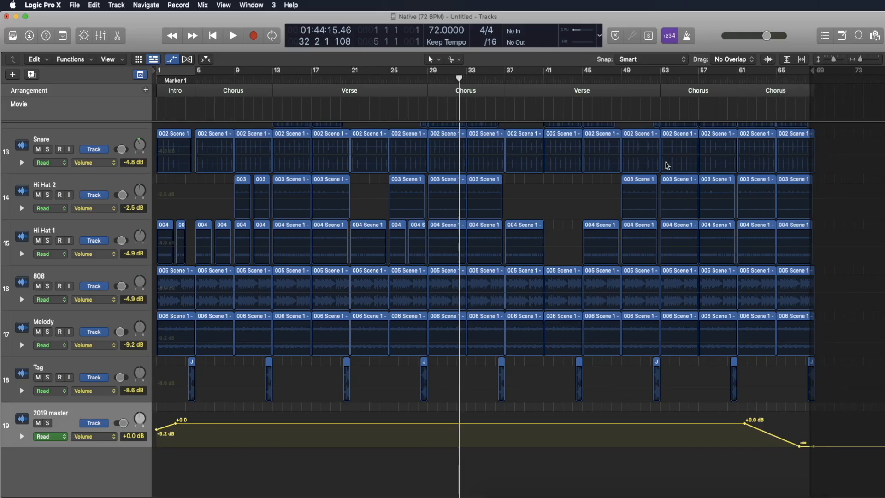
key("super+f")
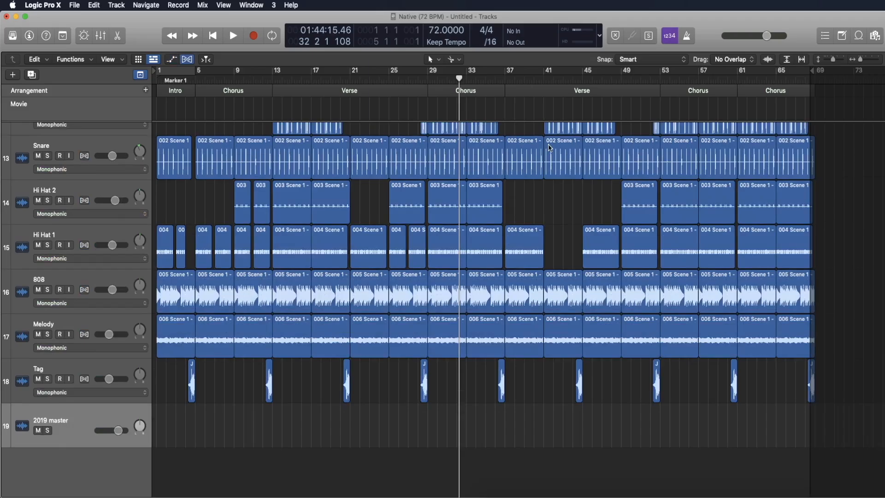
Step: Play the arrangement from bar 36 through the second verse and stop in bar 55 of the following chorus
left_click(495, 80)
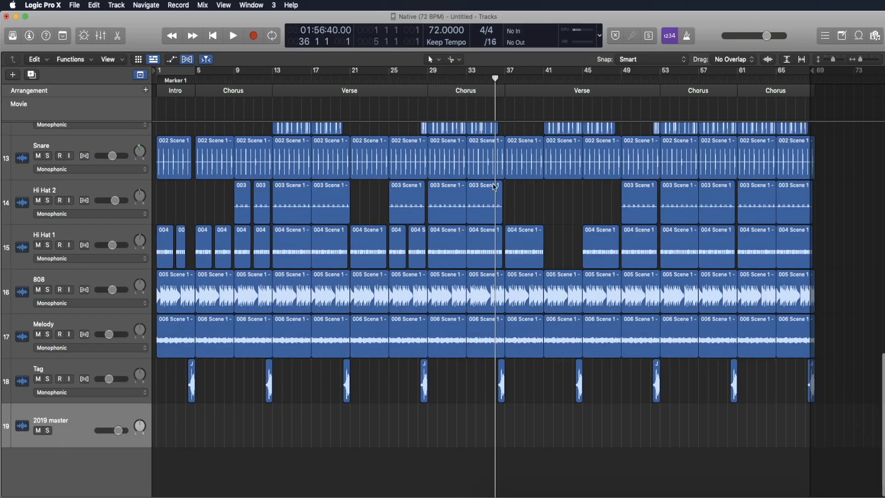
key("super+Right")
key("super+Right")
scroll(630, 316, "right", 5)
scroll(630, 316, "up", 2)
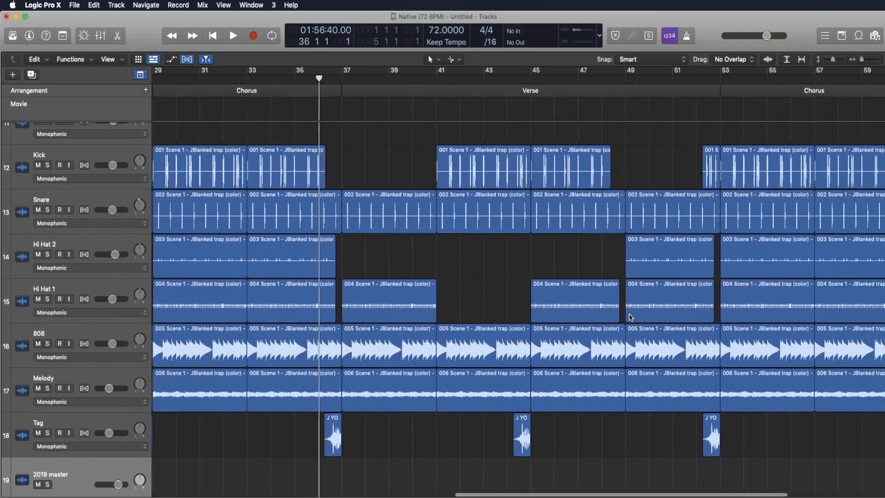
scroll(630, 316, "right", 3)
scroll(631, 317, "right", 2)
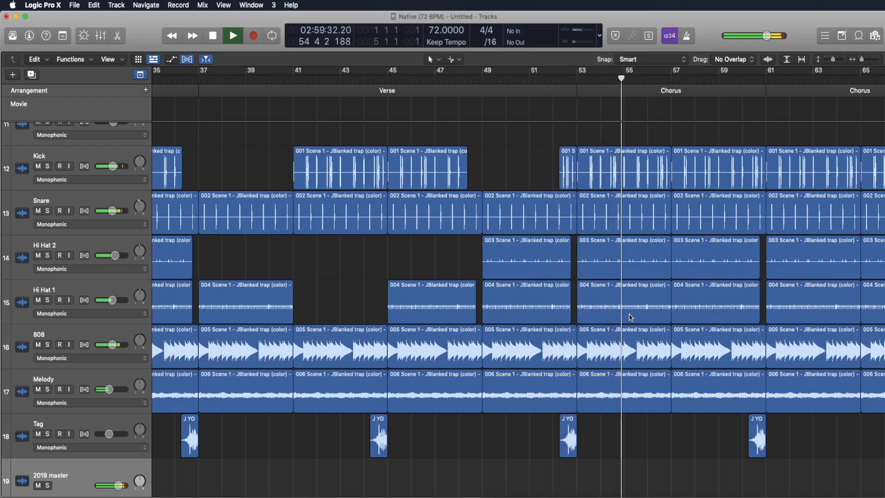
key("space")
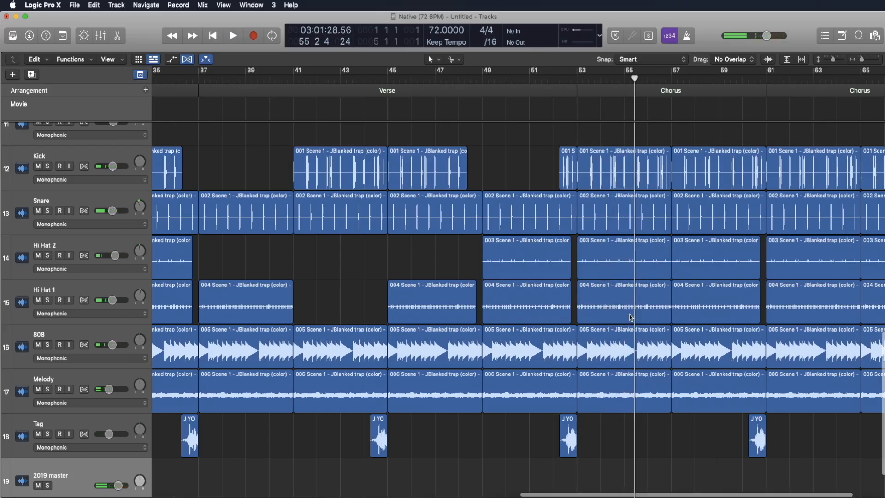
Step: Mark bars 49 to 53 and bars 37 to 41 in turn as the cycle area, switching the cycle off after each
scroll(630, 317, "left", 2)
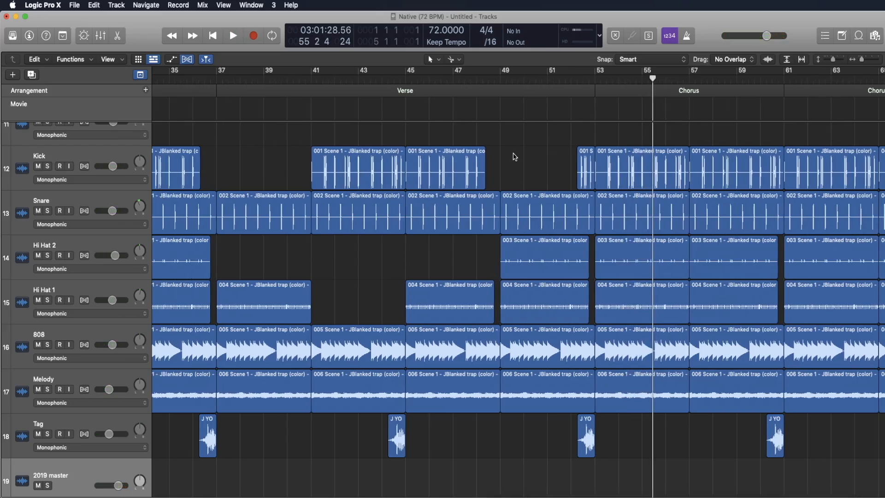
left_click(453, 78)
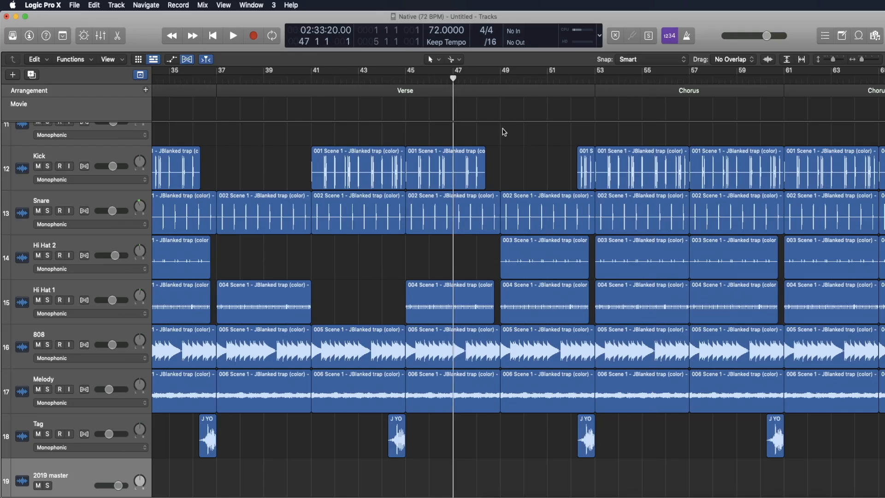
left_click(499, 77)
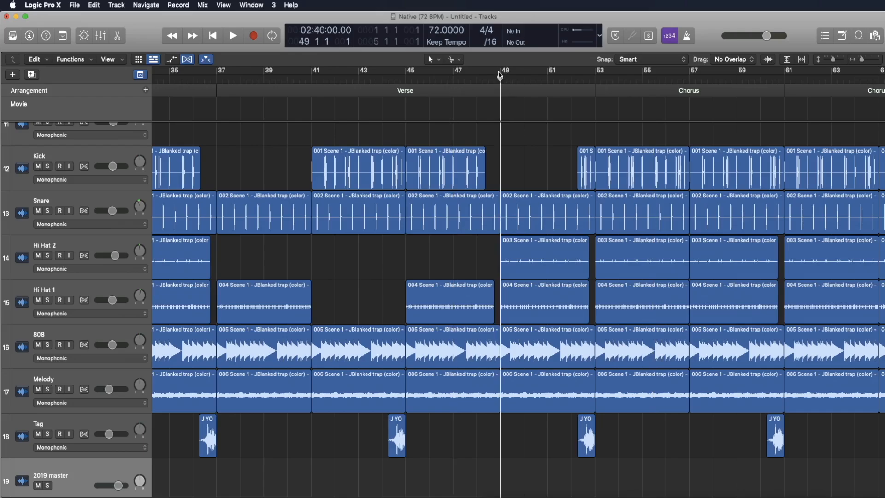
left_click_drag(499, 70, 596, 81)
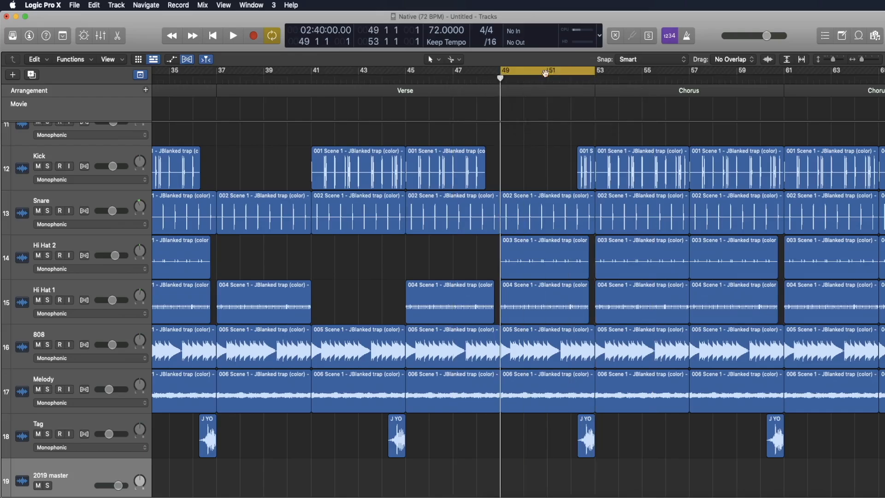
left_click(514, 71)
left_click(501, 73)
left_click(502, 73)
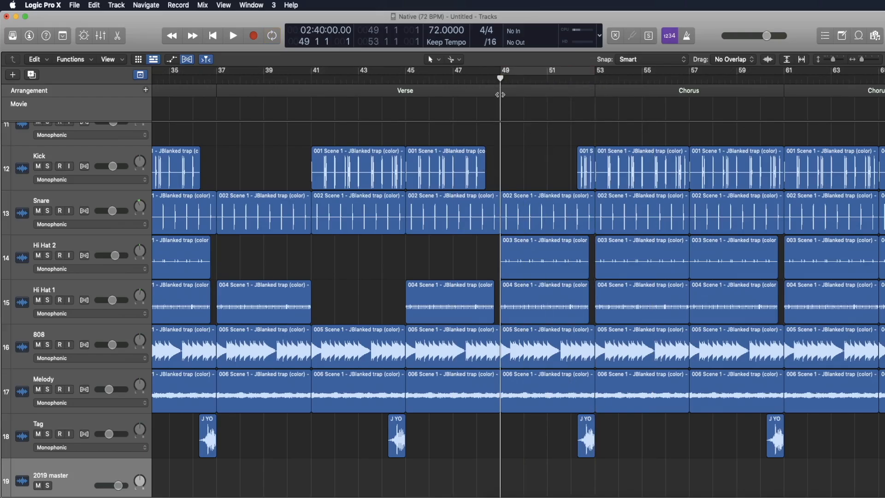
left_click(217, 79)
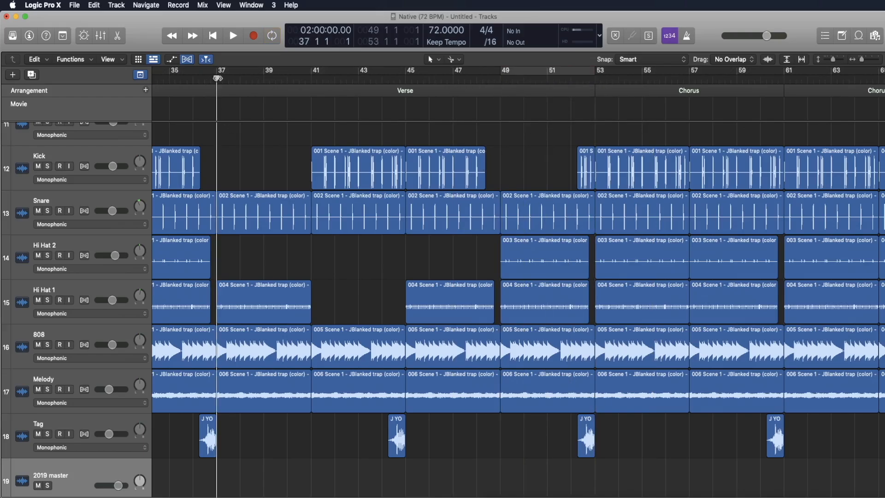
left_click_drag(218, 73, 304, 79)
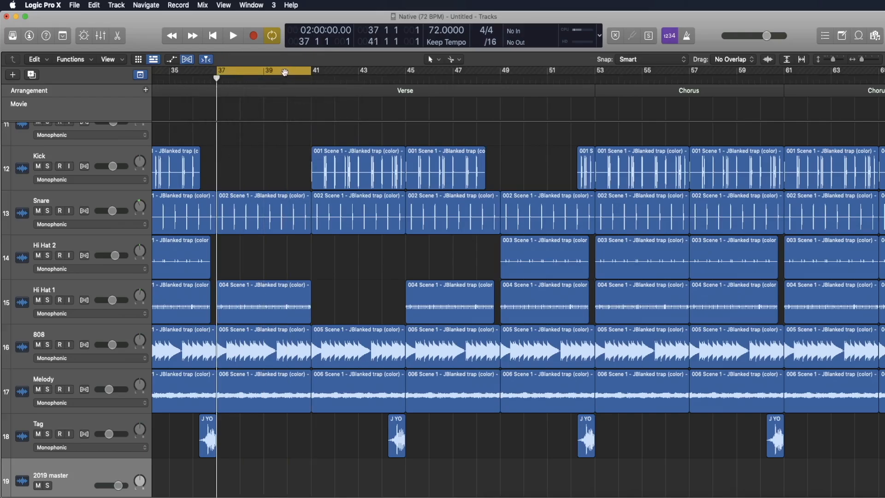
left_click(282, 74)
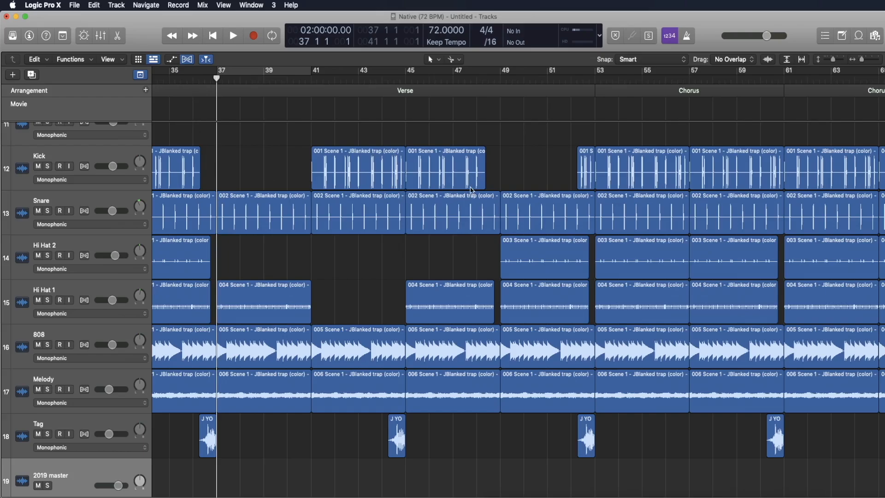
Step: Place the playhead at bars 52 and 53 and on bar 52 beat 4 to examine the drum drop-outs before the chorus
left_click(571, 79)
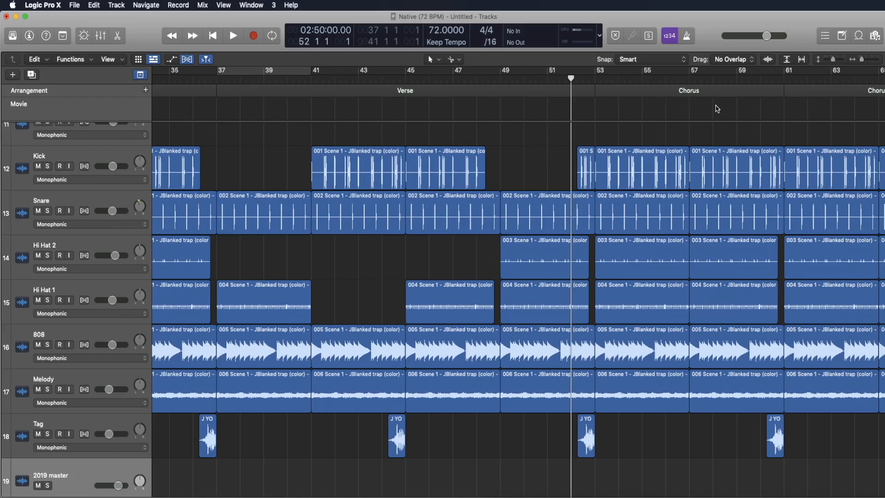
left_click(593, 76)
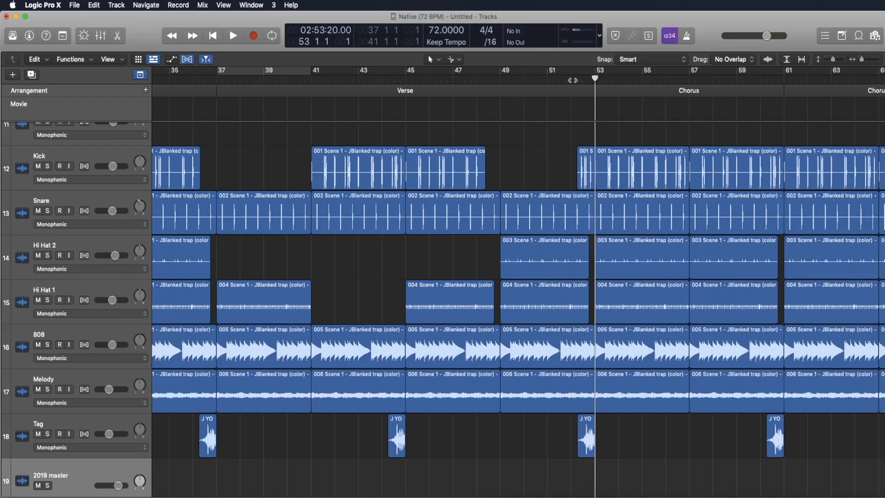
left_click(572, 78)
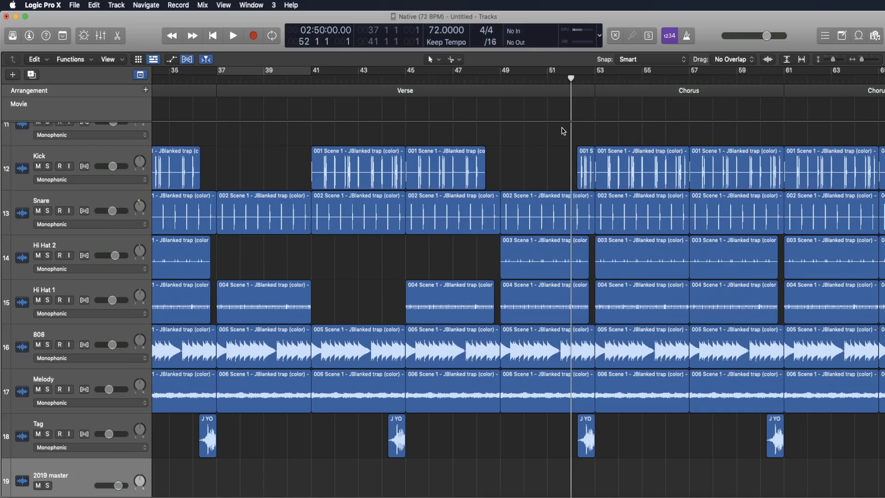
left_click(587, 80)
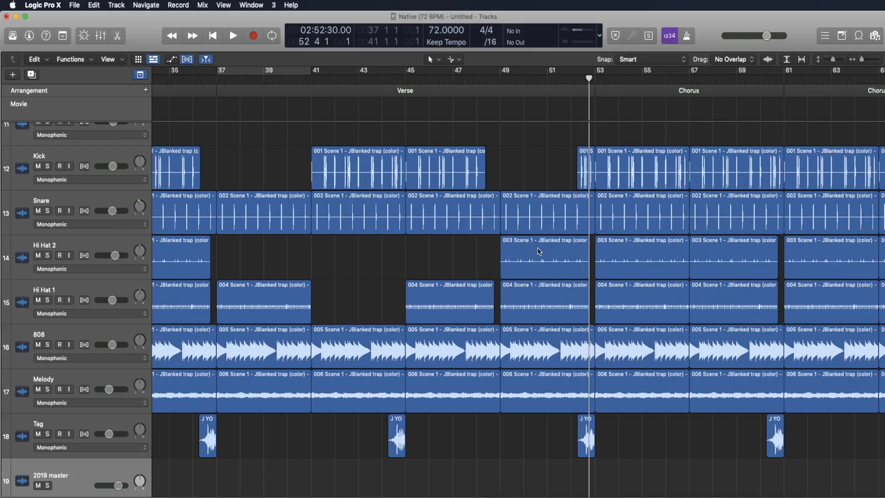
Step: Review the arrangement from the intro onwards and show automation to examine the 2019 master's volume fades
key("super+Left")
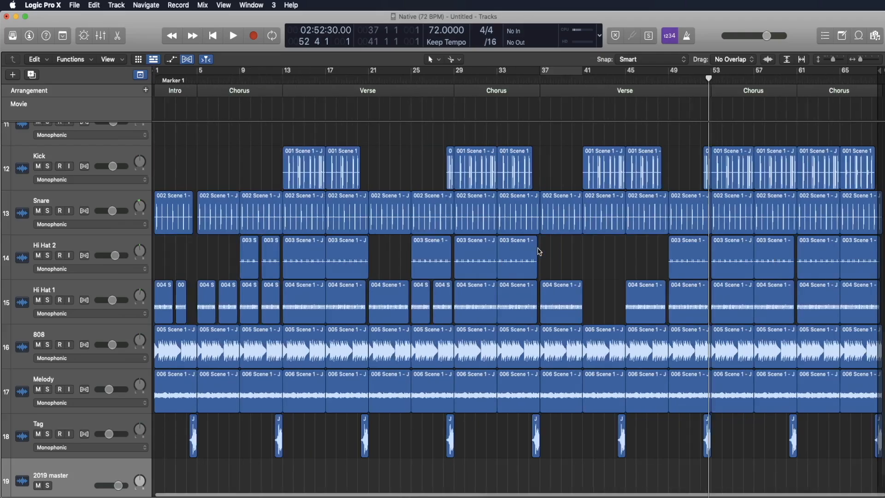
key("super+Right")
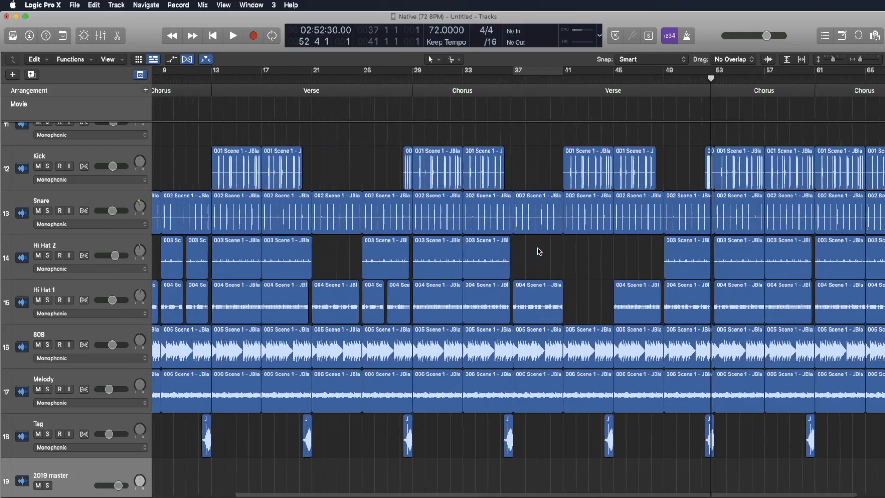
scroll(537, 251, "left", 3)
scroll(386, 188, "up", 2)
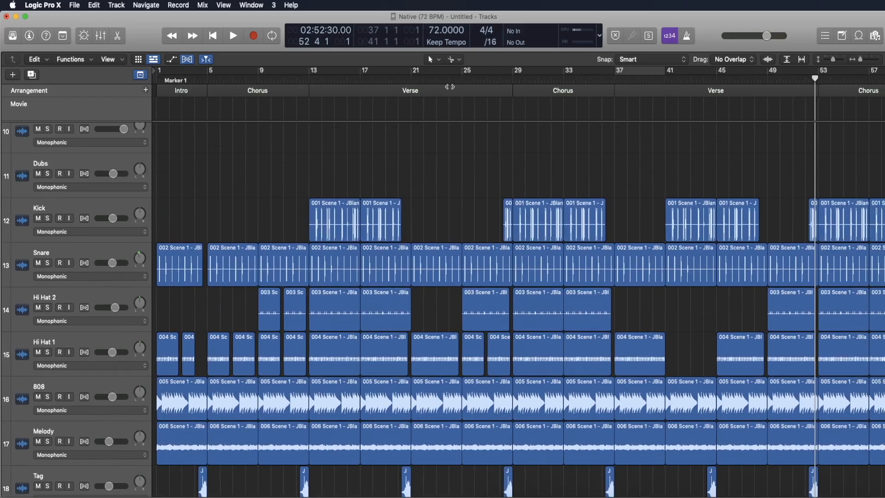
scroll(293, 240, "down", 5)
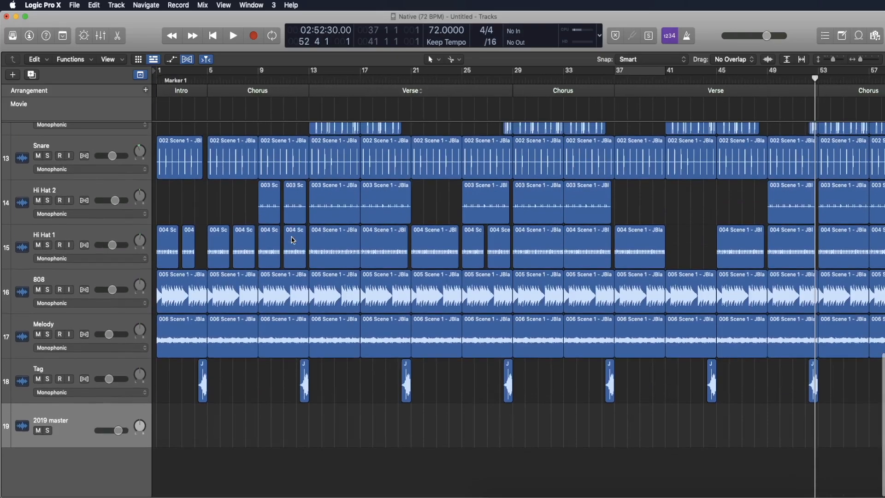
key("a")
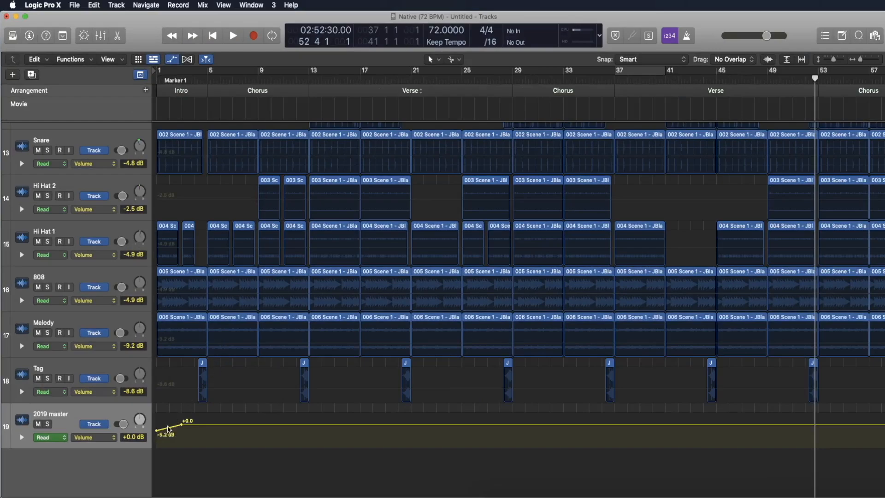
scroll(361, 309, "right", 10)
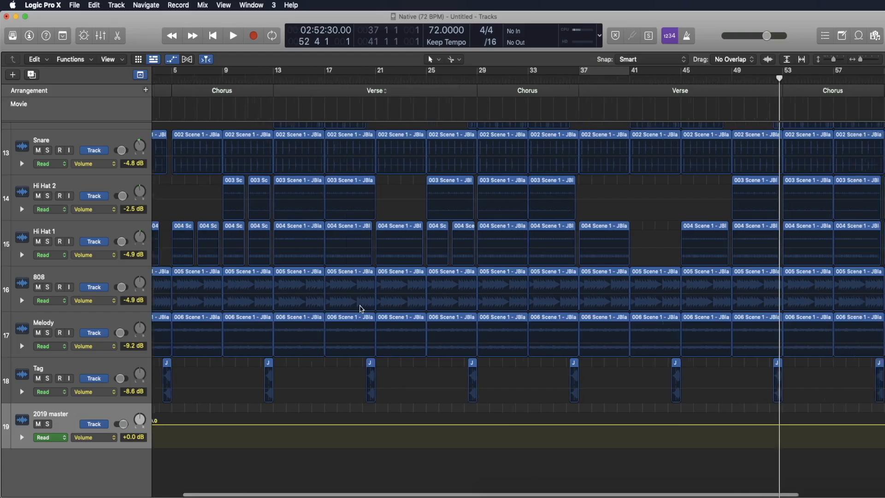